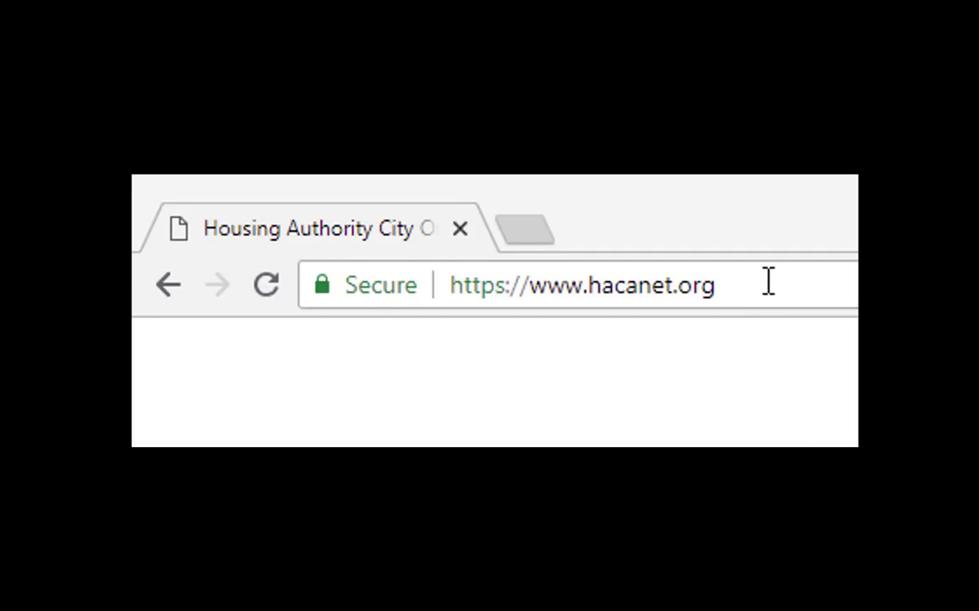
{"action": "left_click", "coordinate": [768, 275]}
{"action": "type", "text": "ww"}
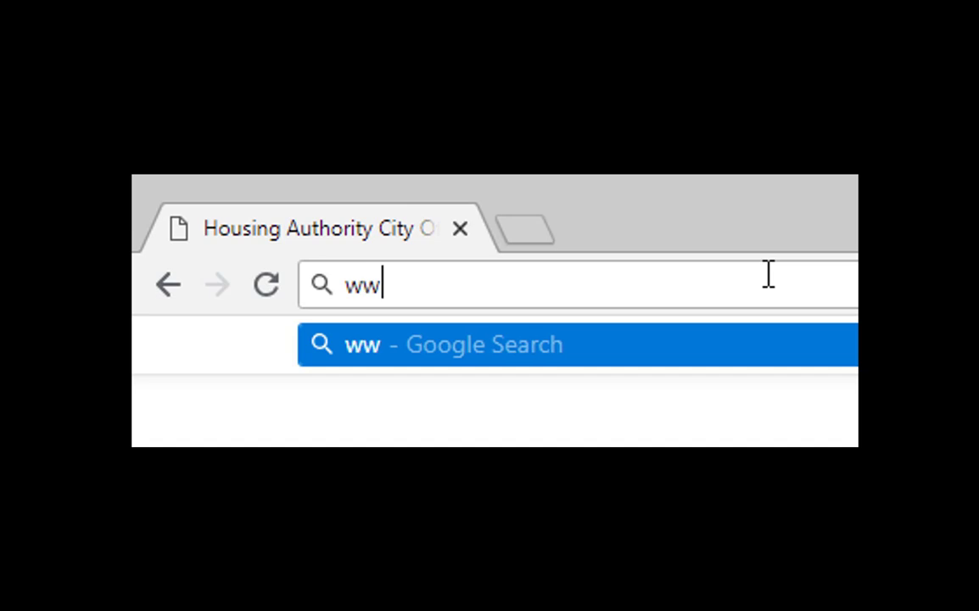
{"action": "type", "text": "w.ha"}
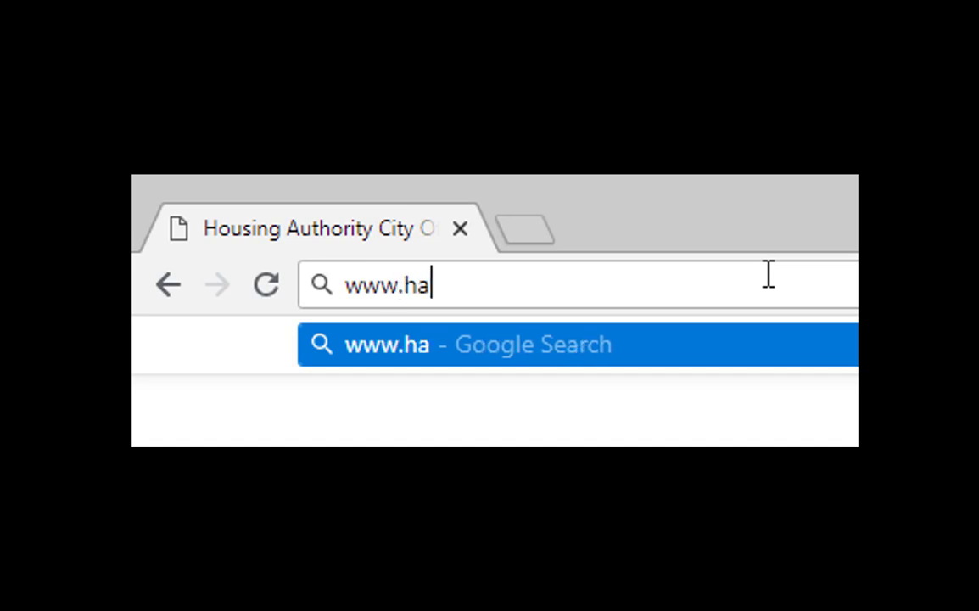
{"action": "type", "text": "caapply."}
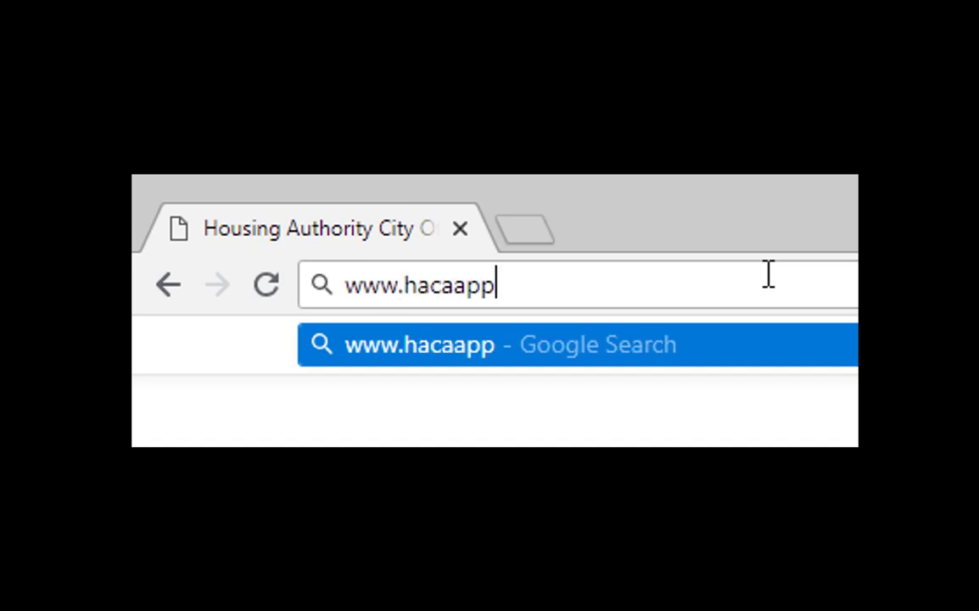
{"action": "type", "text": "org"}
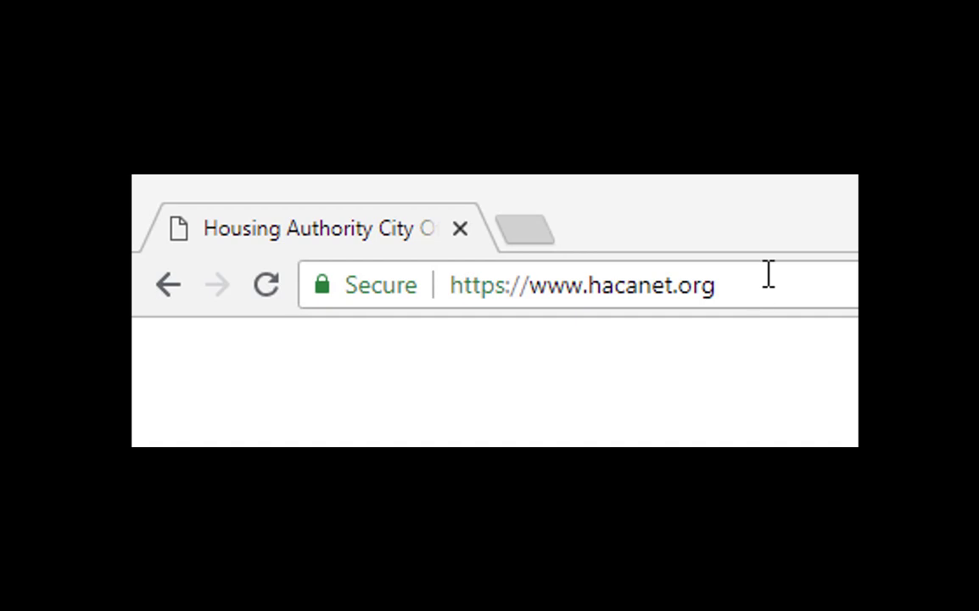
{"action": "left_click", "coordinate": [768, 274]}
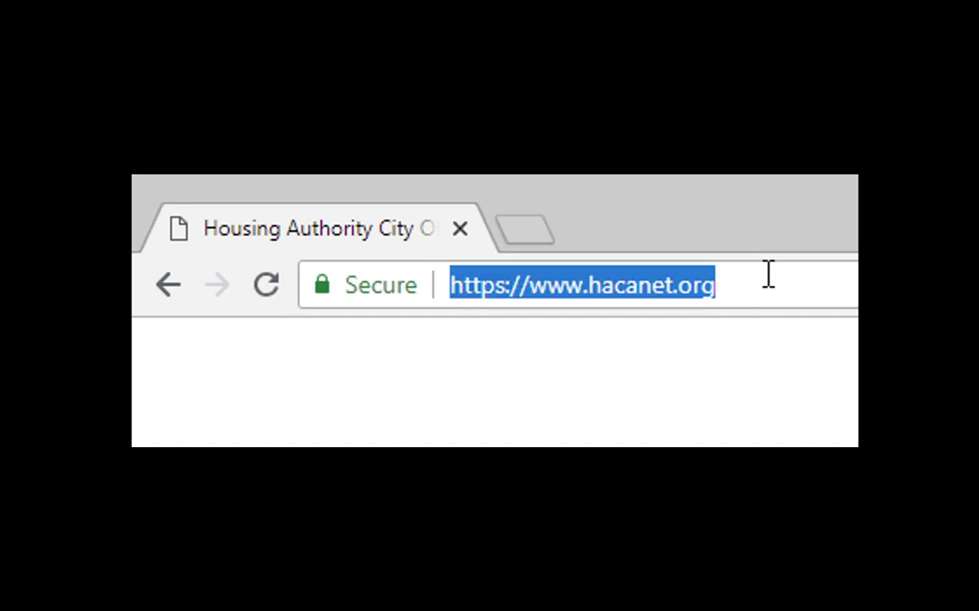
{"action": "type", "text": "www"}
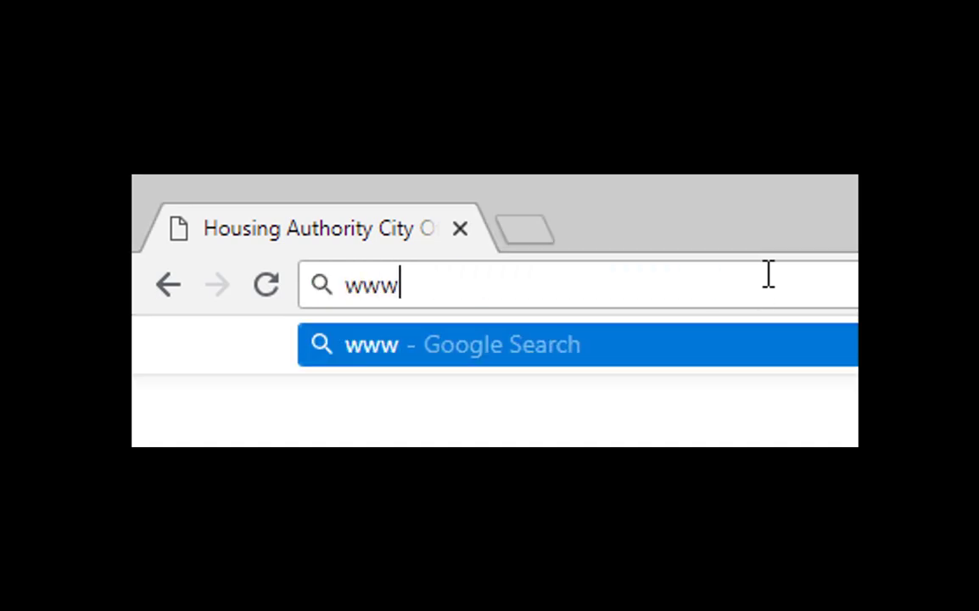
{"action": "type", "text": ".haca"}
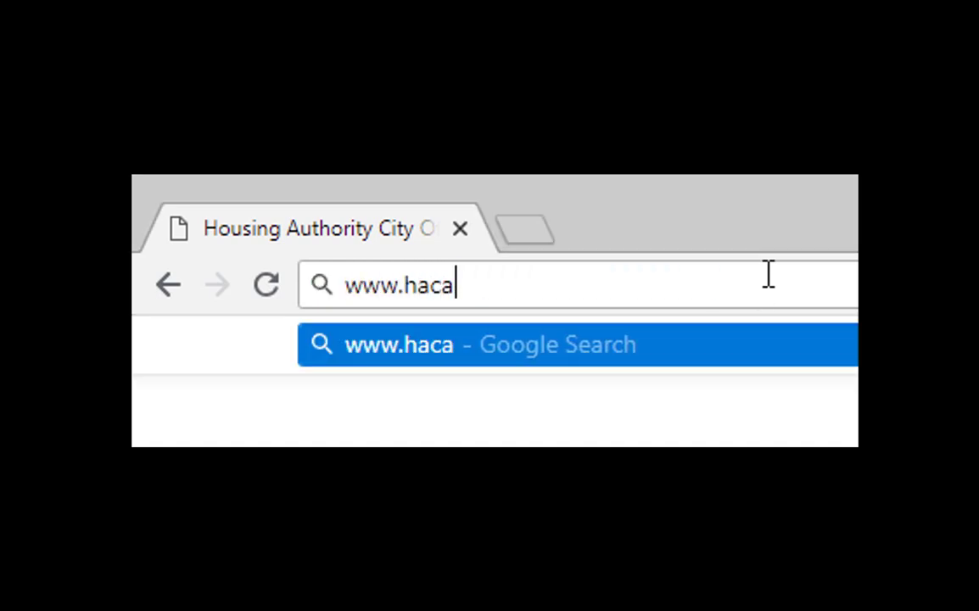
{"action": "type", "text": "apply"}
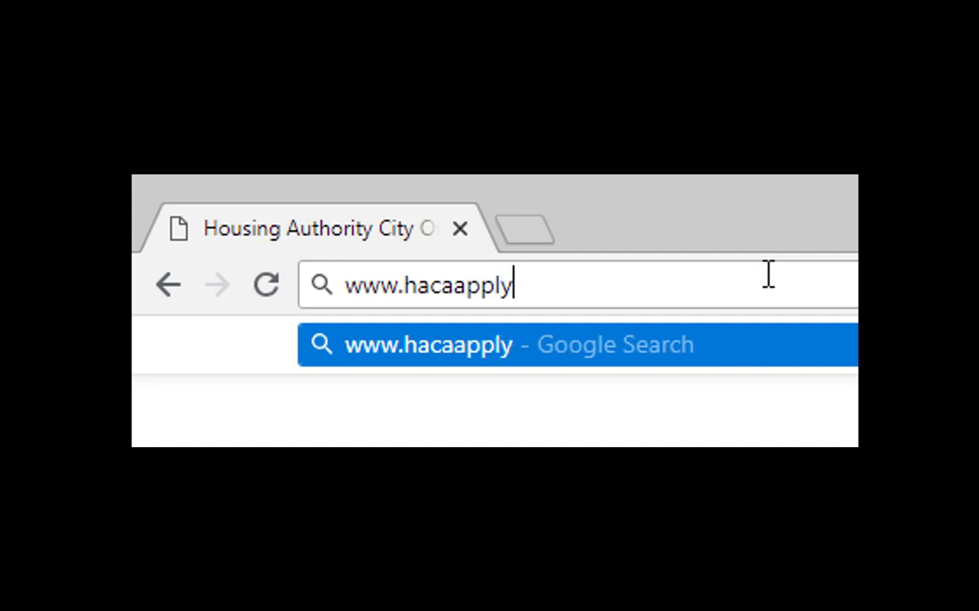
{"action": "type", "text": ".org"}
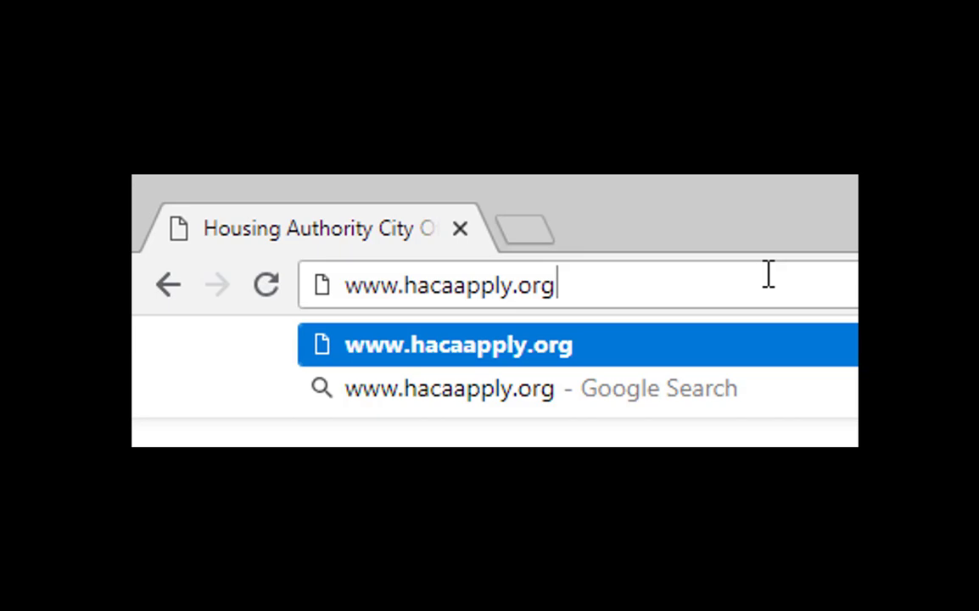
{"action": "key", "text": "Return"}
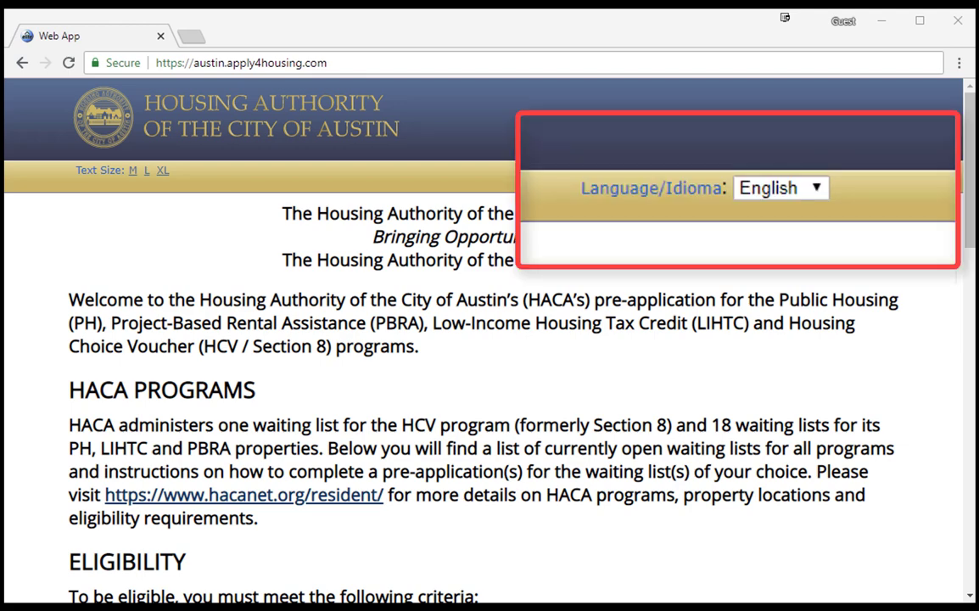
{"action": "left_click", "coordinate": [824, 193]}
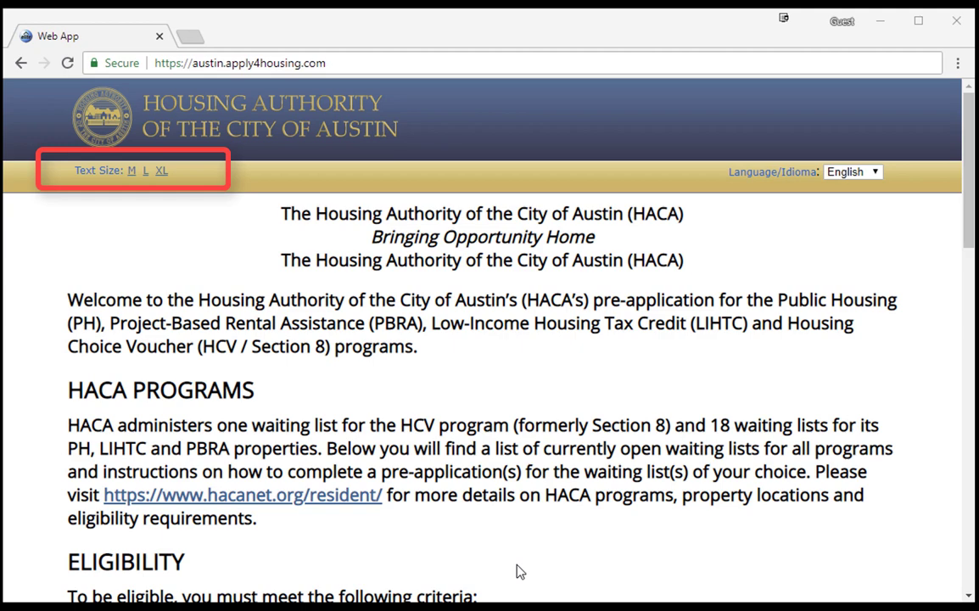
{"action": "left_click", "coordinate": [145, 173]}
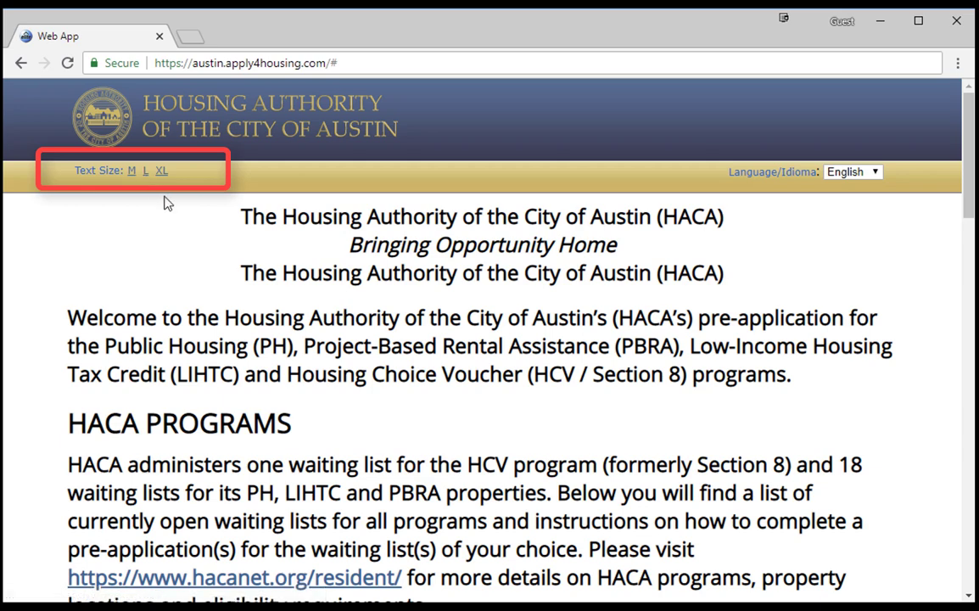
{"action": "left_click", "coordinate": [164, 175]}
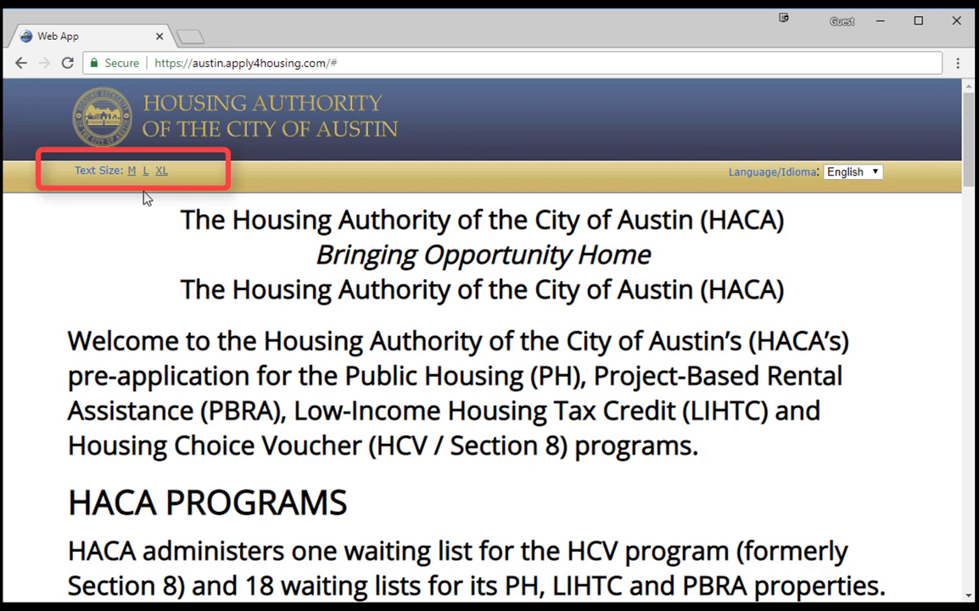
{"action": "left_click", "coordinate": [133, 172]}
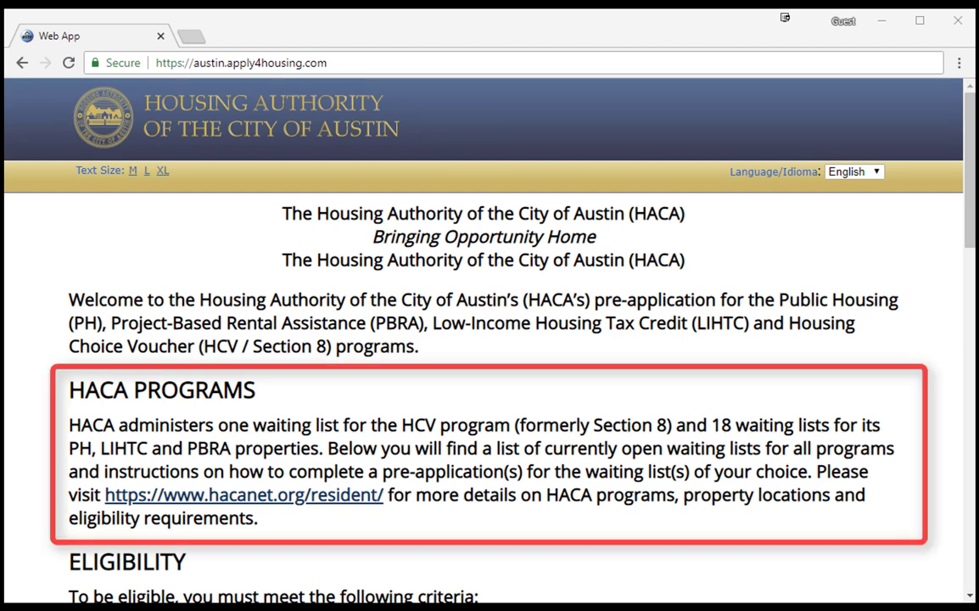
{"action": "left_click_drag", "start_coordinate": [974, 210], "coordinate": [973, 308]}
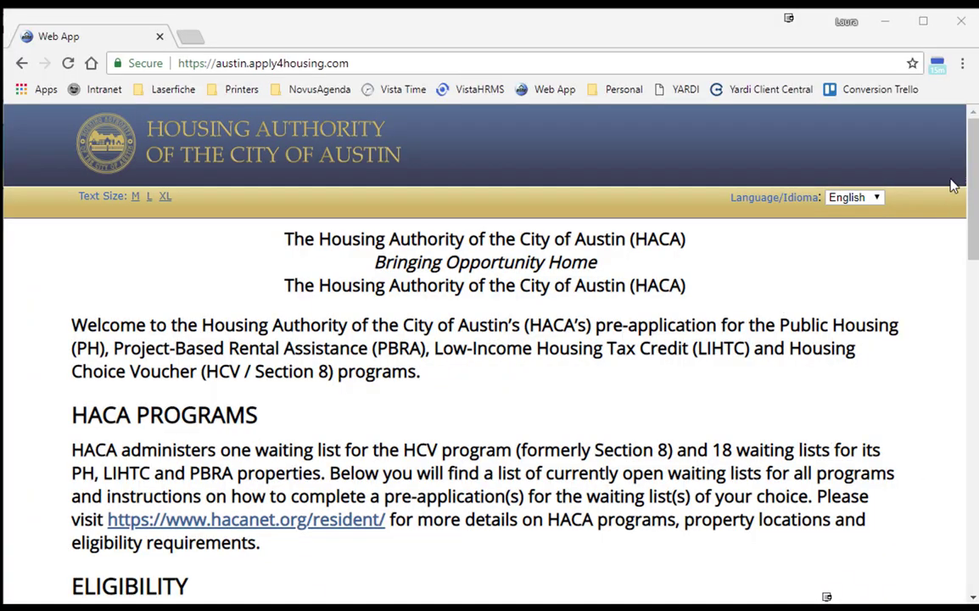
Enter 01/01/1960 as the head of household's date of birth.
{"action": "scroll", "coordinate": [973, 167], "scroll_direction": "down", "scroll_amount": 1}
{"action": "left_click_drag", "start_coordinate": [973, 167], "coordinate": [974, 442]}
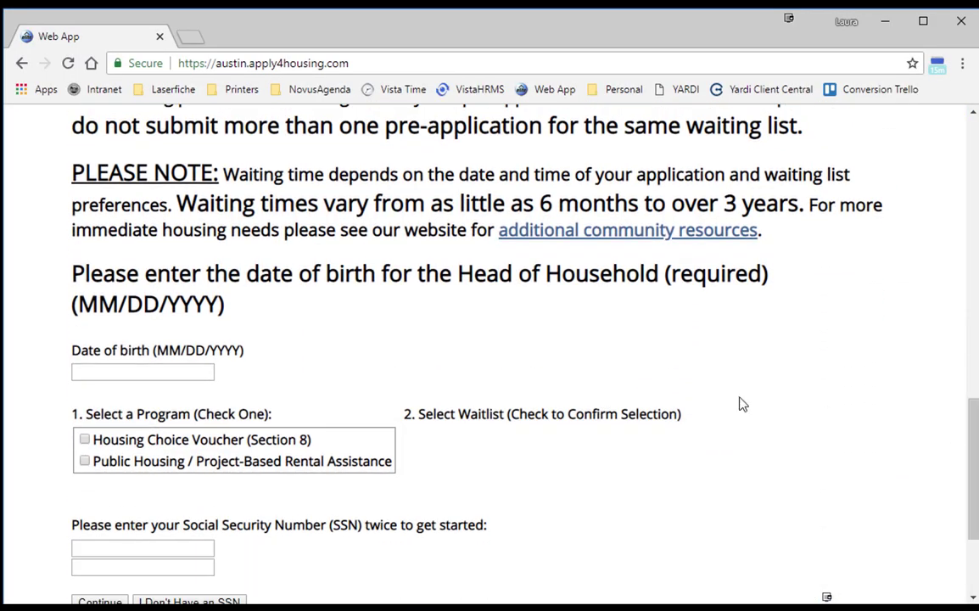
{"action": "left_click", "coordinate": [77, 369]}
{"action": "type", "text": "01/"}
{"action": "type", "text": "01/196"}
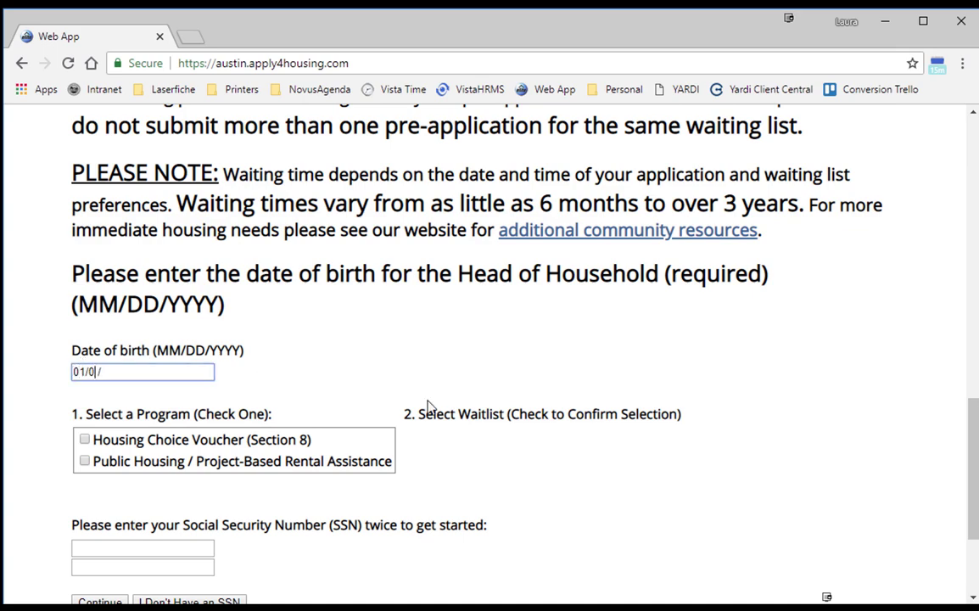
{"action": "type", "text": "0"}
Select the Housing Choice Voucher (Section 8) program instead of Public Housing.
{"action": "scroll", "coordinate": [202, 471], "scroll_direction": "down", "scroll_amount": 2}
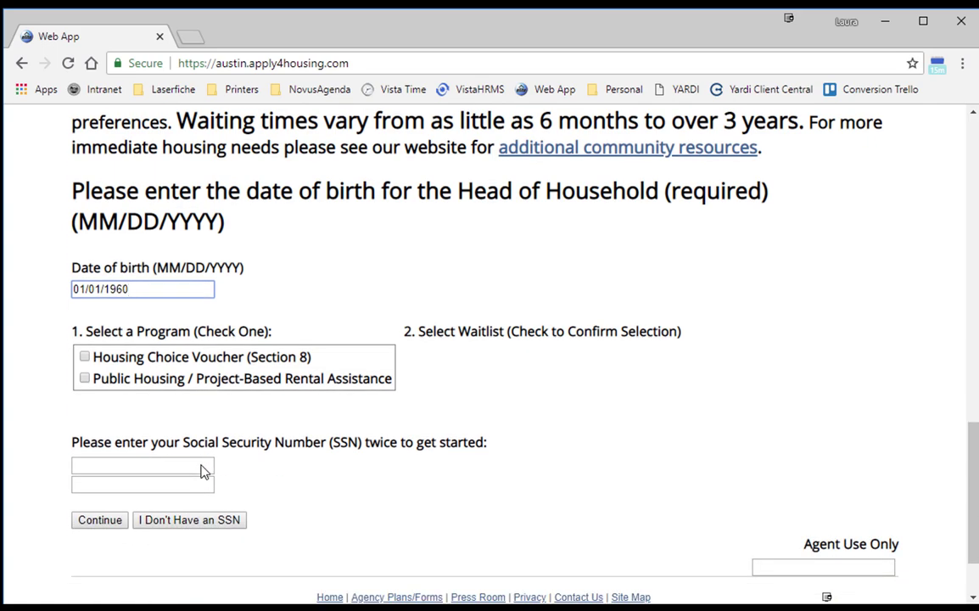
{"action": "left_click", "coordinate": [84, 380]}
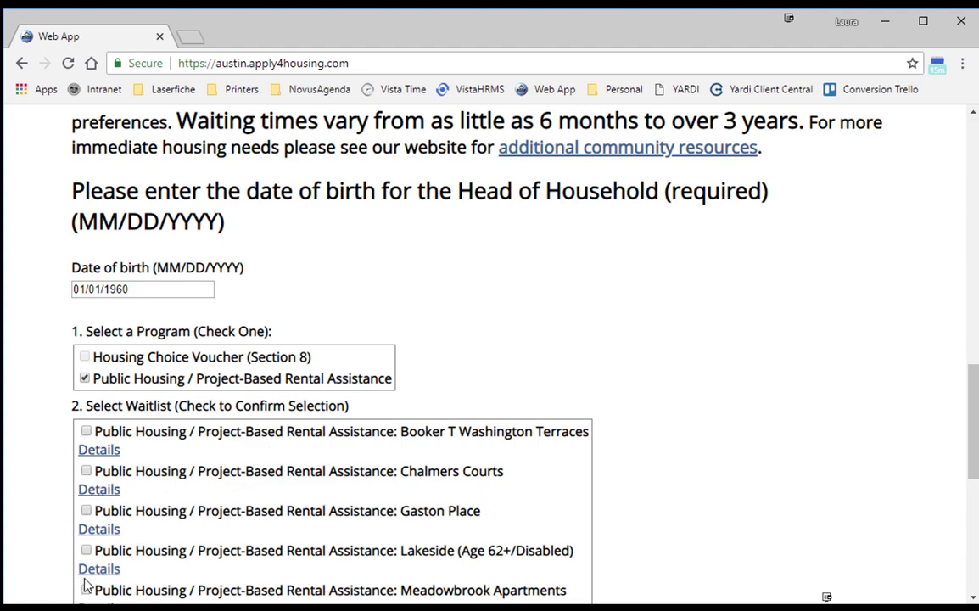
{"action": "left_click", "coordinate": [85, 378]}
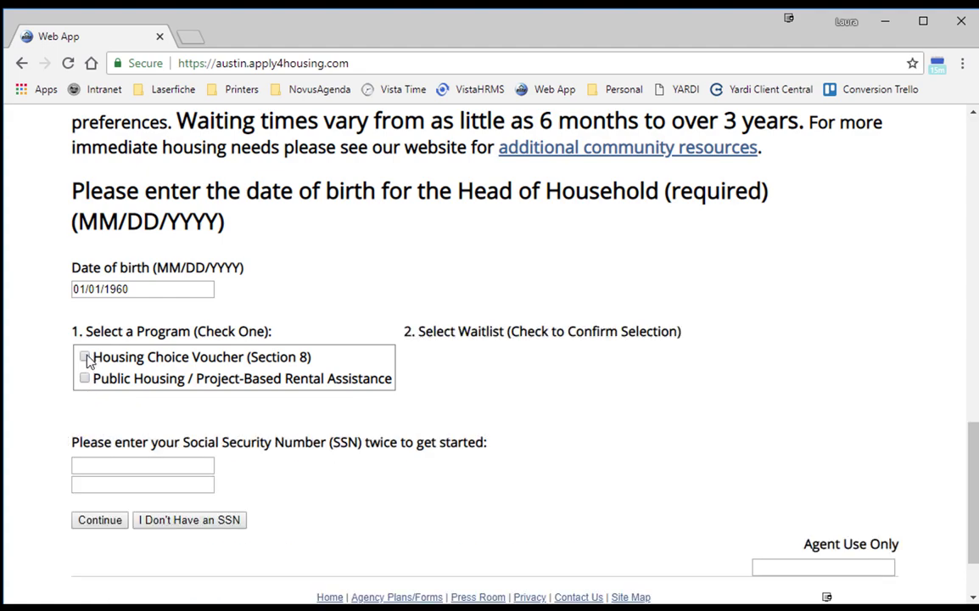
{"action": "left_click", "coordinate": [85, 357]}
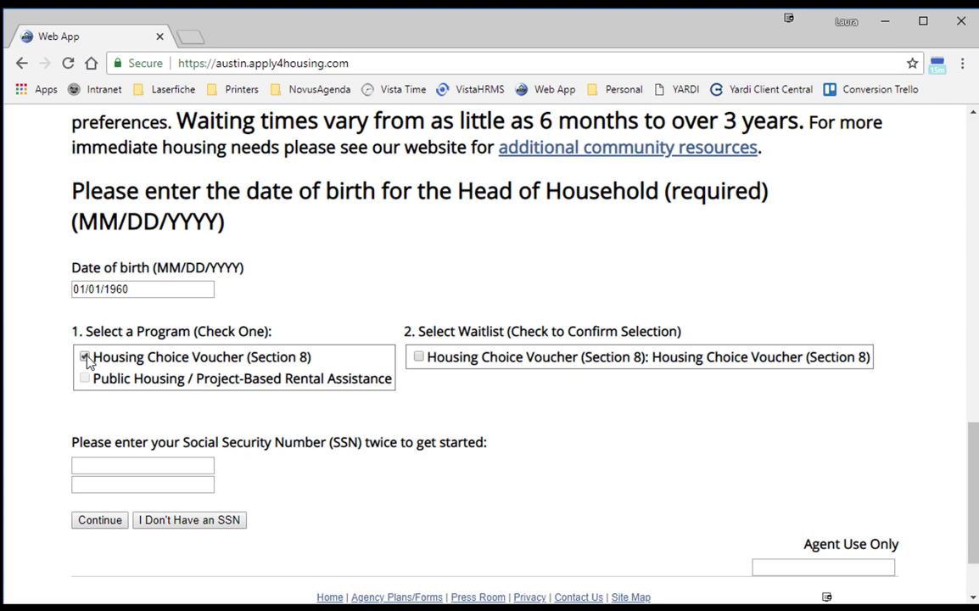
Confirm the Section 8 waitlist, enter the Social Security Number twice, and continue.
{"action": "left_click", "coordinate": [419, 357]}
{"action": "left_click", "coordinate": [99, 465]}
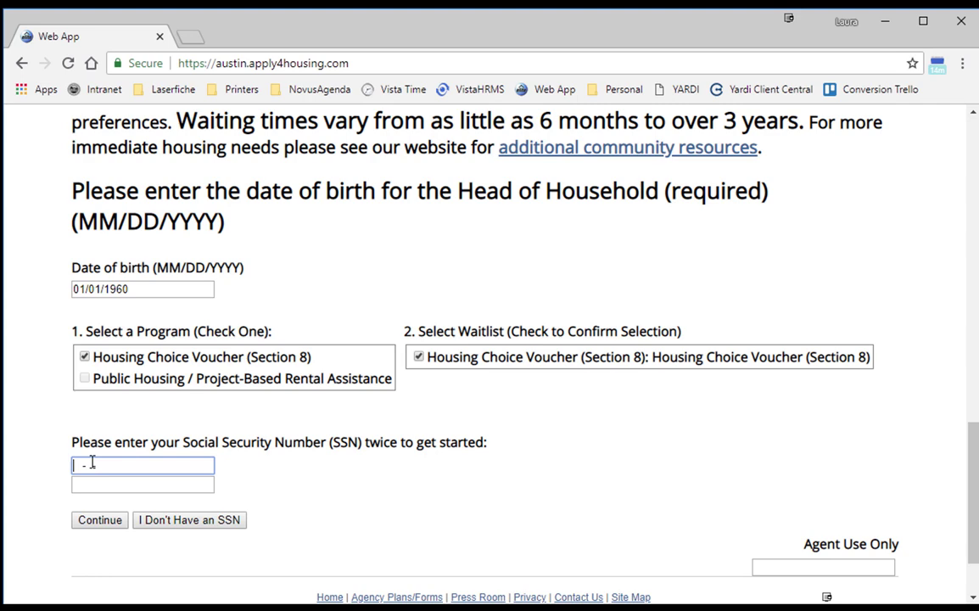
{"action": "type", "text": "321-32-3213"}
{"action": "left_click", "coordinate": [77, 482]}
{"action": "type", "text": "321-32-"}
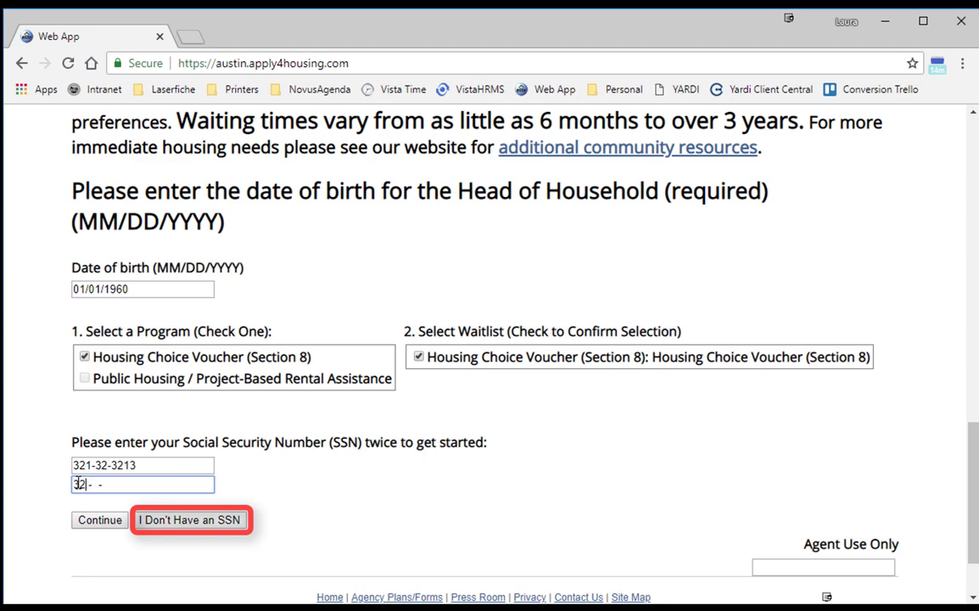
{"action": "type", "text": "3213"}
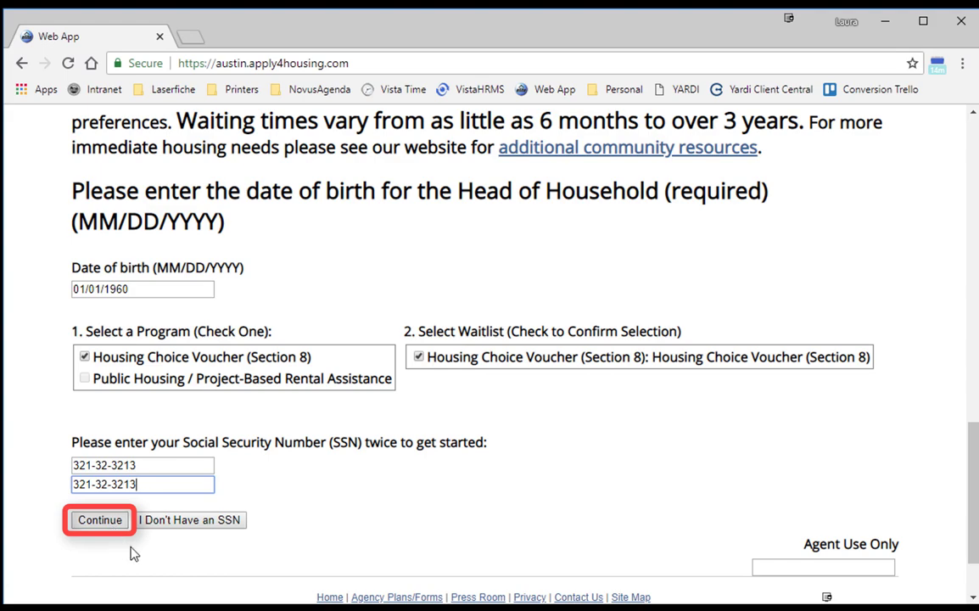
{"action": "left_click", "coordinate": [115, 521]}
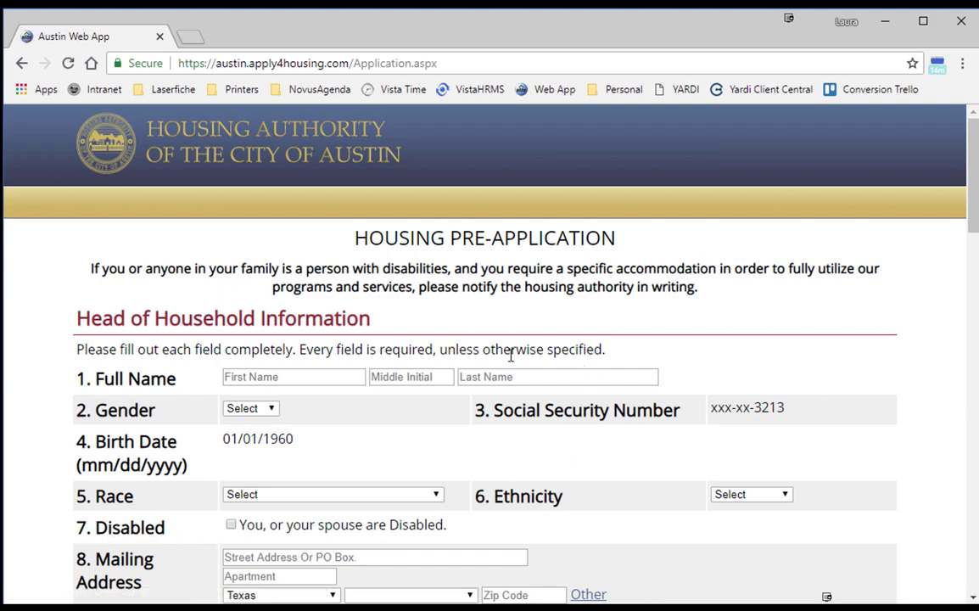
Enter the head of household's first name, middle initial and last name, with gender Female.
{"action": "left_click", "coordinate": [318, 376]}
{"action": "type", "text": "Jane"}
{"action": "key", "text": "Tab"}
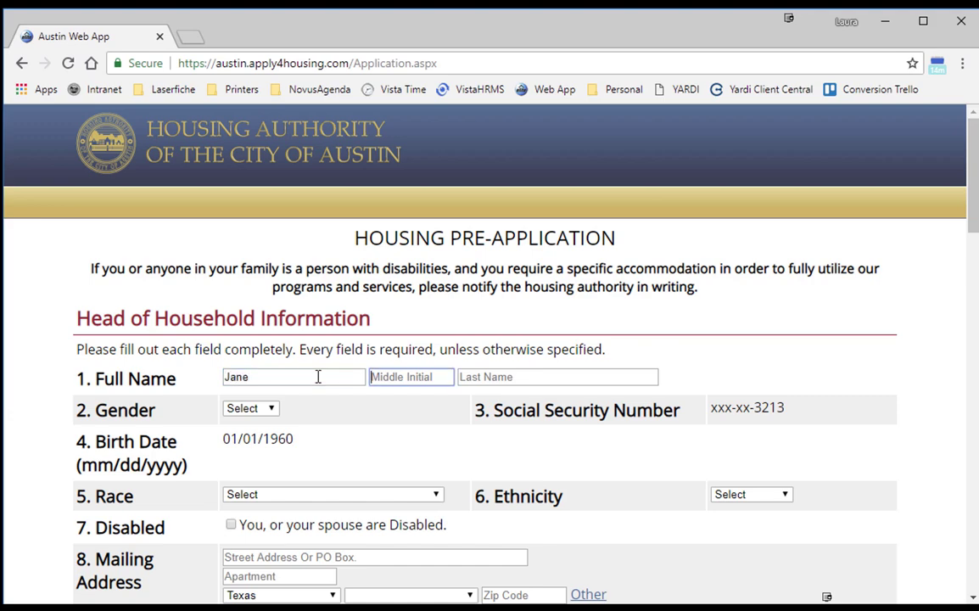
{"action": "type", "text": "F"}
{"action": "key", "text": "Tab"}
{"action": "type", "text": "Doe"}
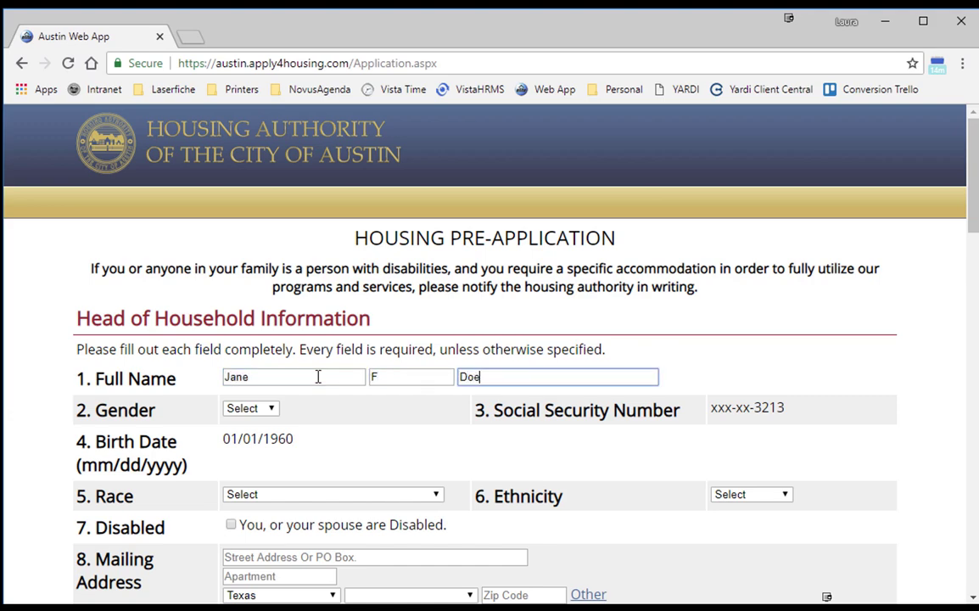
{"action": "left_click", "coordinate": [274, 408]}
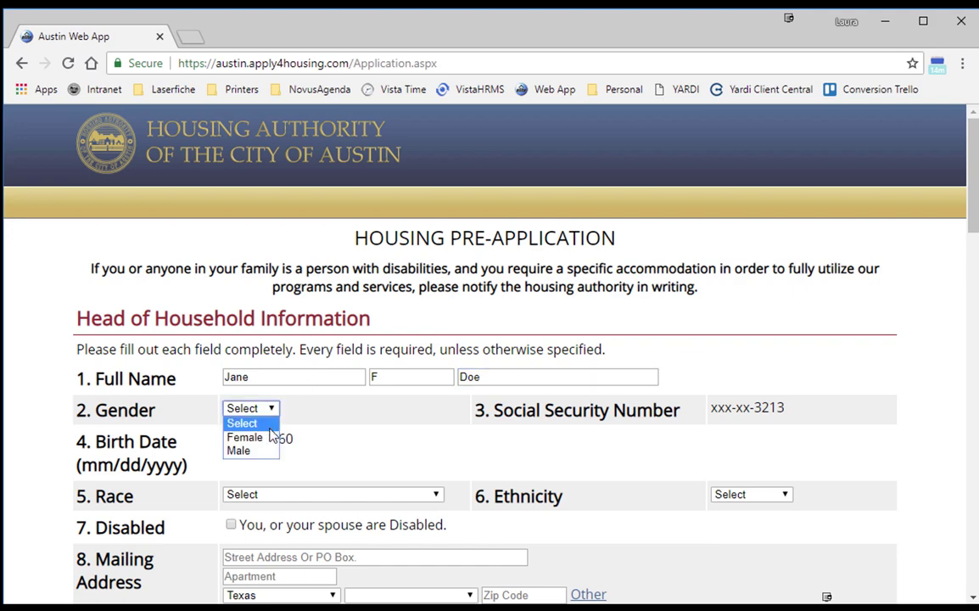
{"action": "left_click", "coordinate": [265, 437]}
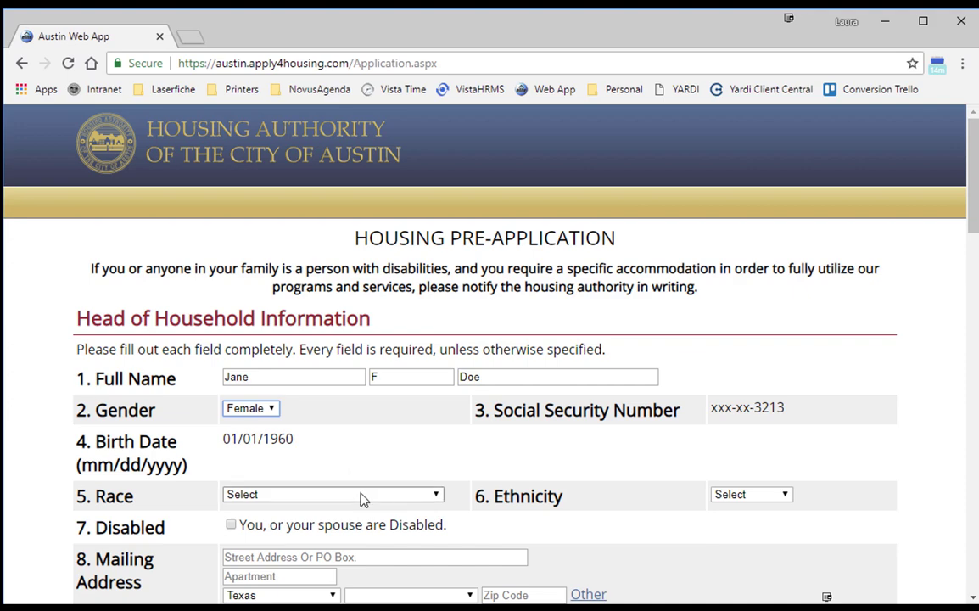
Set race to Native Hawaiian or Other Pacific Islander, Not Hispanic, and mark disabled.
{"action": "left_click", "coordinate": [362, 499]}
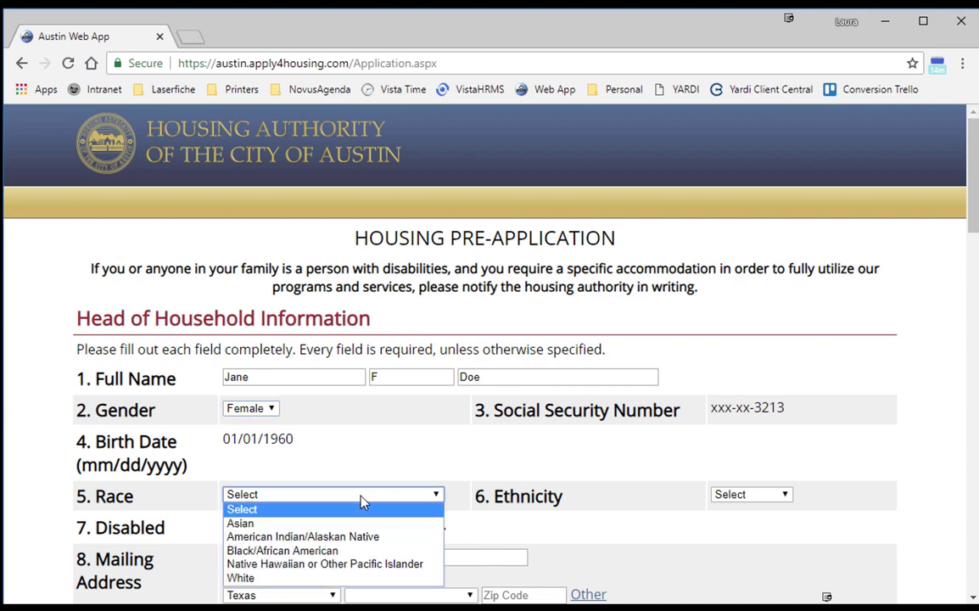
{"action": "left_click", "coordinate": [347, 565]}
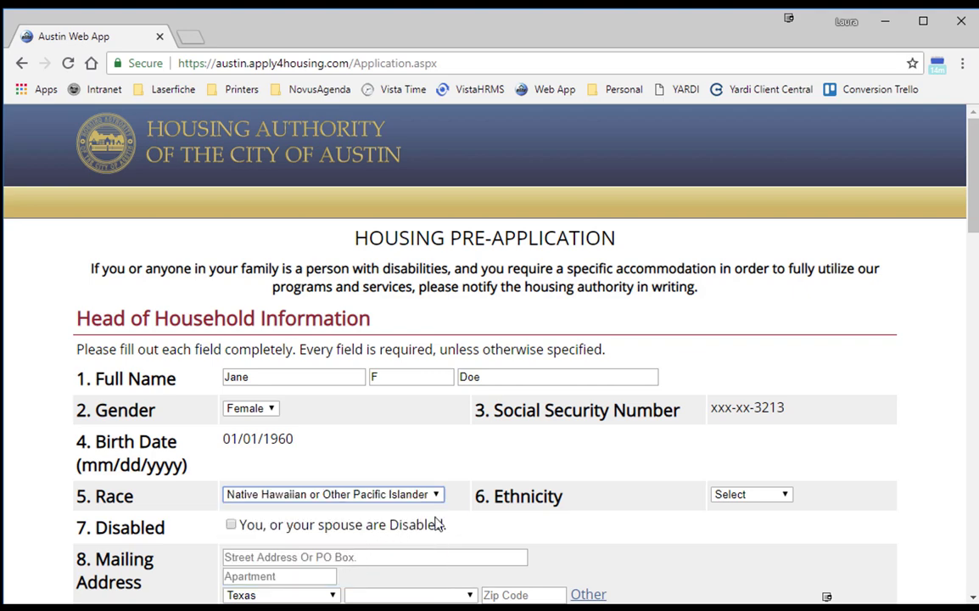
{"action": "left_click", "coordinate": [730, 494]}
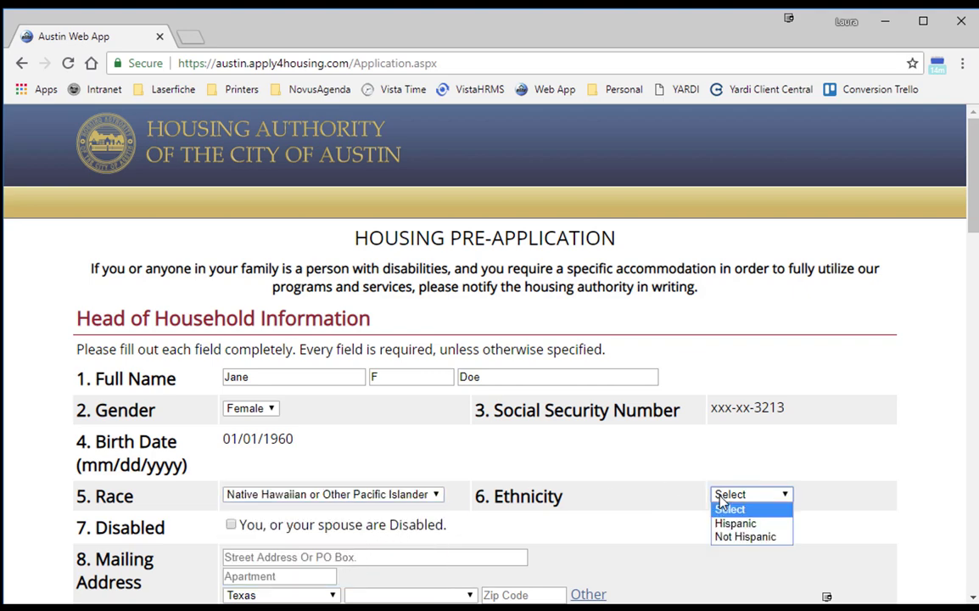
{"action": "left_click", "coordinate": [738, 537]}
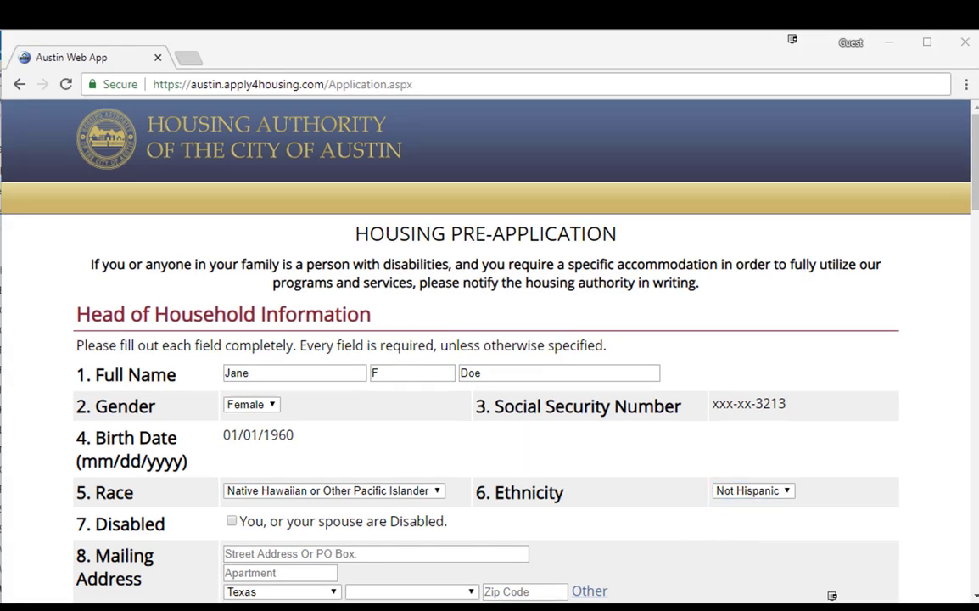
{"action": "left_click", "coordinate": [232, 521]}
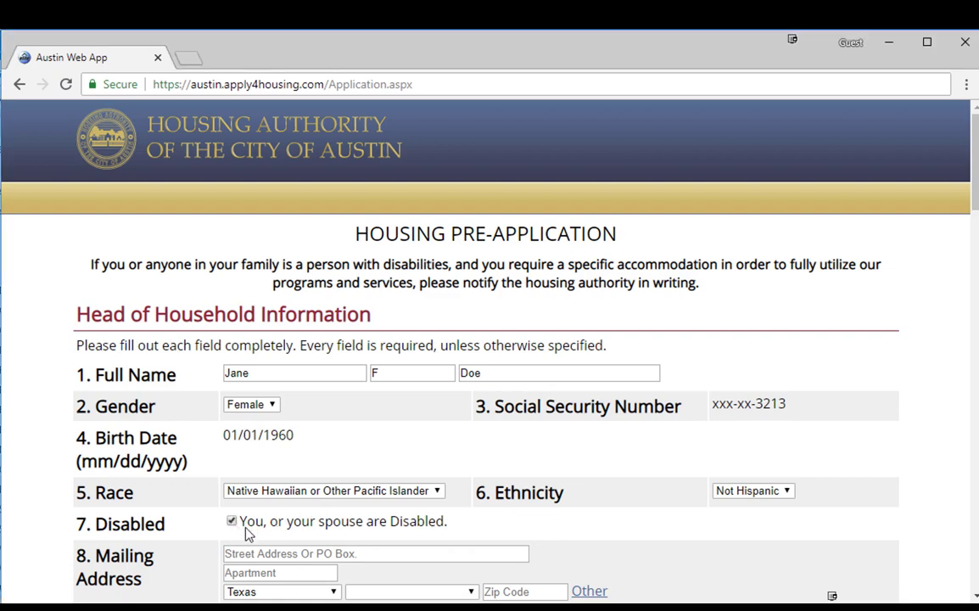
Fill in the mailing street address, city Austin and the zip code.
{"action": "left_click", "coordinate": [414, 555]}
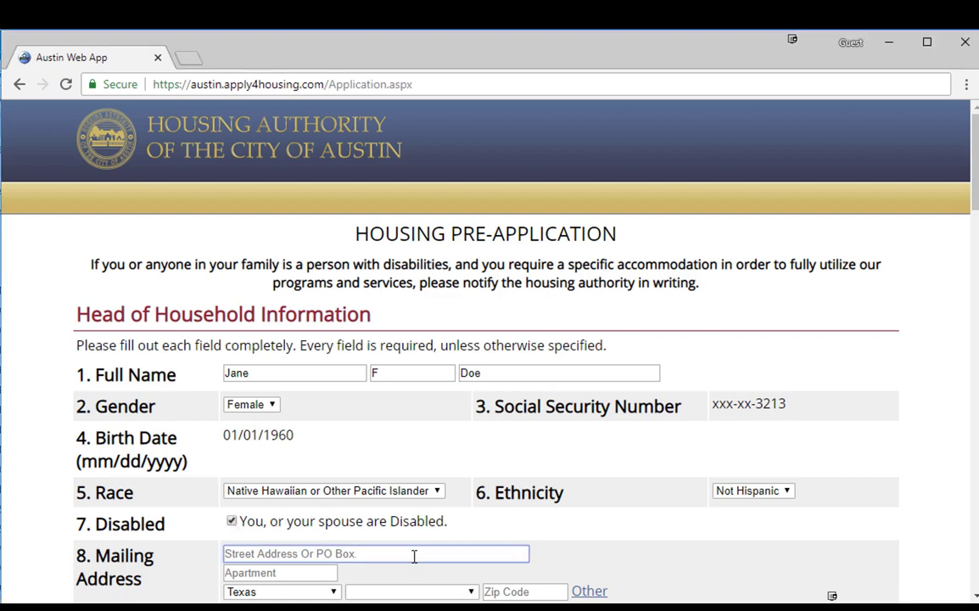
{"action": "type", "text": "1124 S IH 35"}
{"action": "key", "text": "Tab"}
{"action": "key", "text": "Tab"}
{"action": "key", "text": "Tab"}
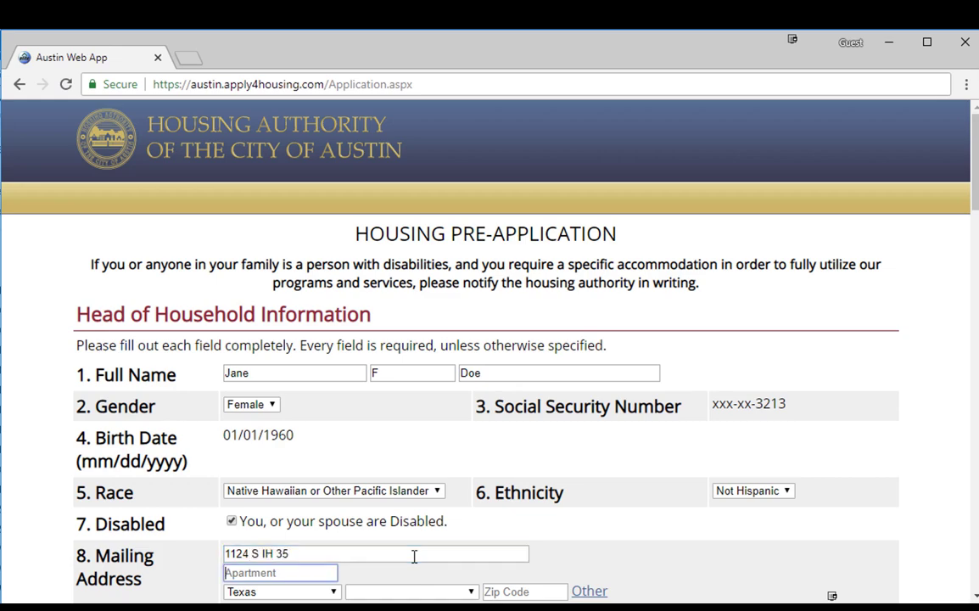
{"action": "key", "text": "Down"}
{"action": "type", "text": "Austin"}
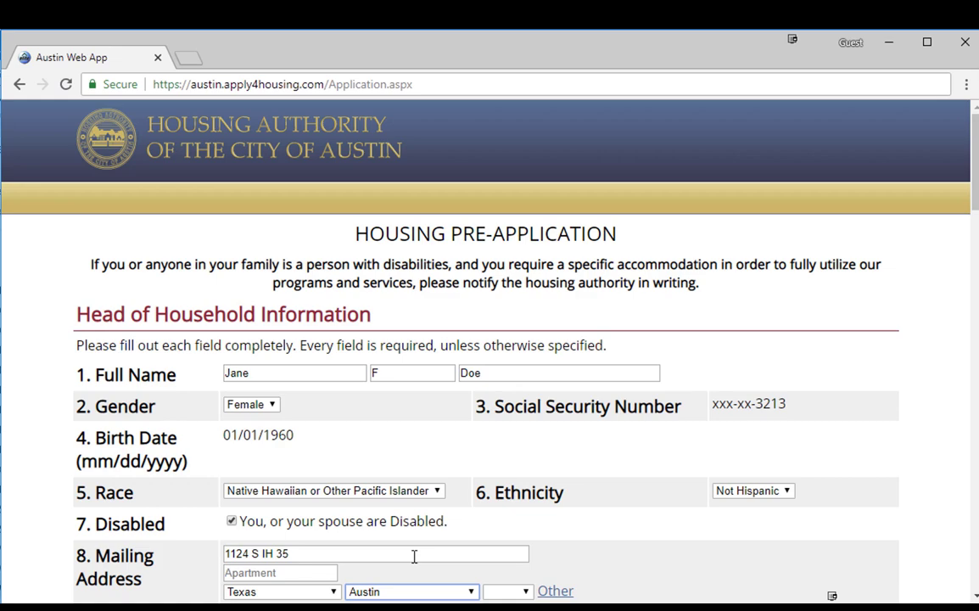
{"action": "key", "text": "Tab"}
{"action": "type", "text": "78704"}
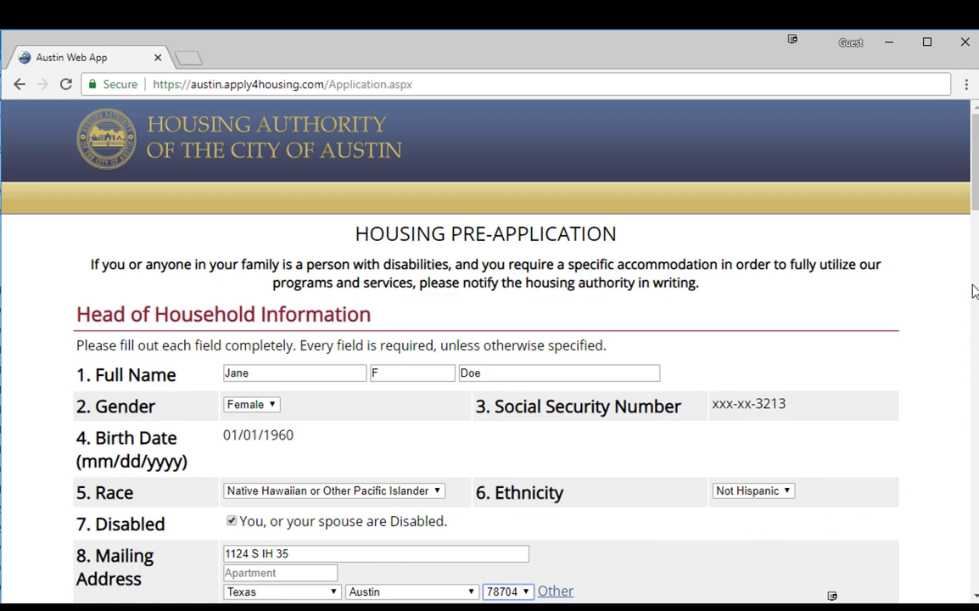
Enter the contact phone number and the e-mail address with its confirmation.
{"action": "left_click_drag", "start_coordinate": [974, 197], "coordinate": [976, 258]}
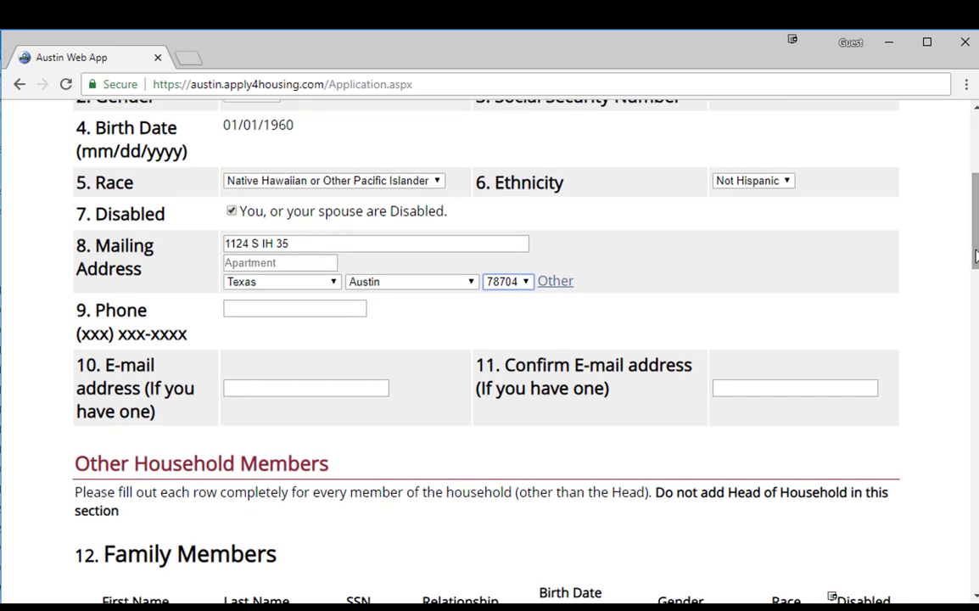
{"action": "left_click", "coordinate": [307, 308]}
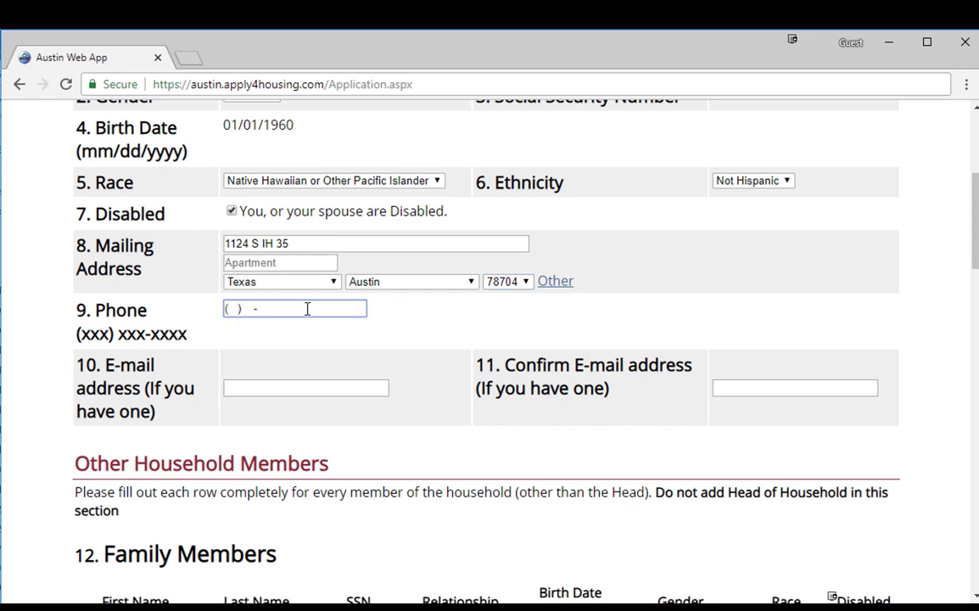
{"action": "type", "text": "512) 555-5555"}
{"action": "left_click", "coordinate": [296, 389]}
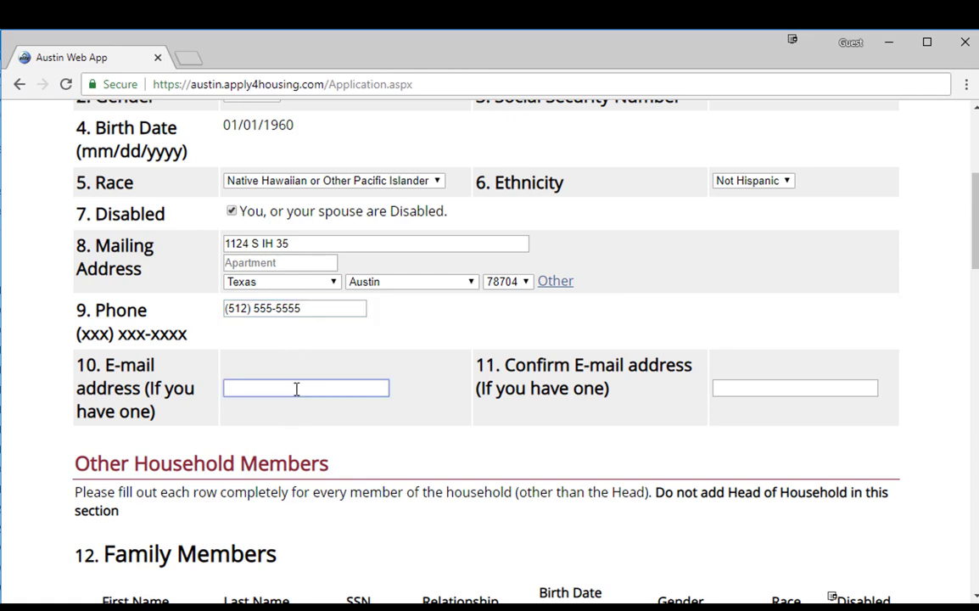
{"action": "type", "text": "email@"}
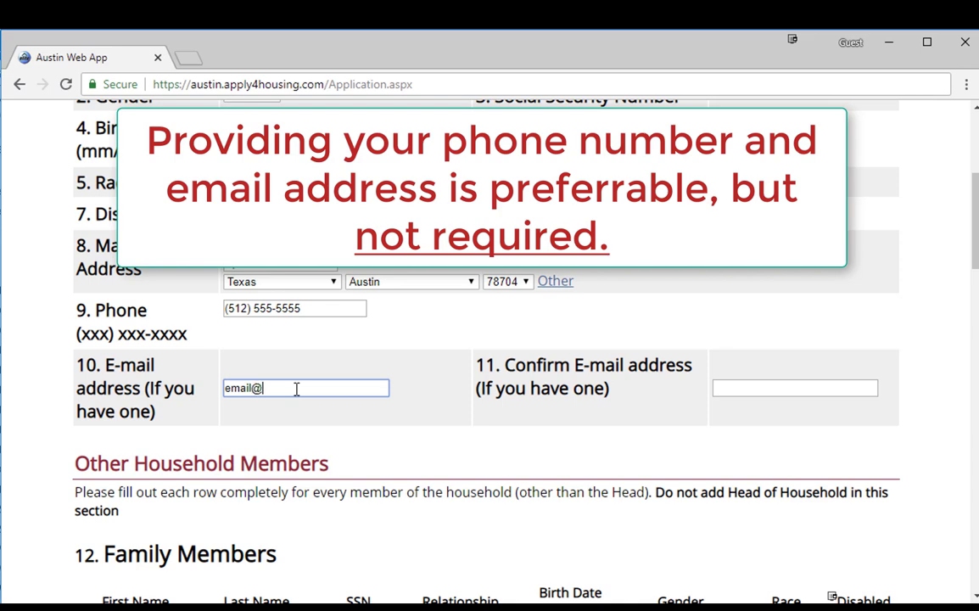
{"action": "type", "text": "email.com"}
{"action": "key", "text": "Tab"}
{"action": "type", "text": "email@e"}
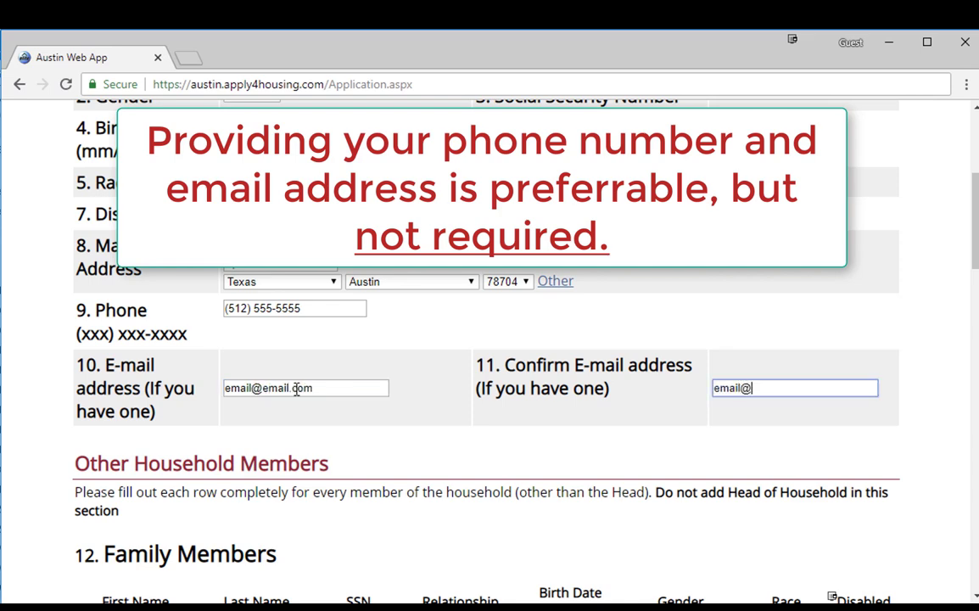
{"action": "type", "text": "mail.com"}
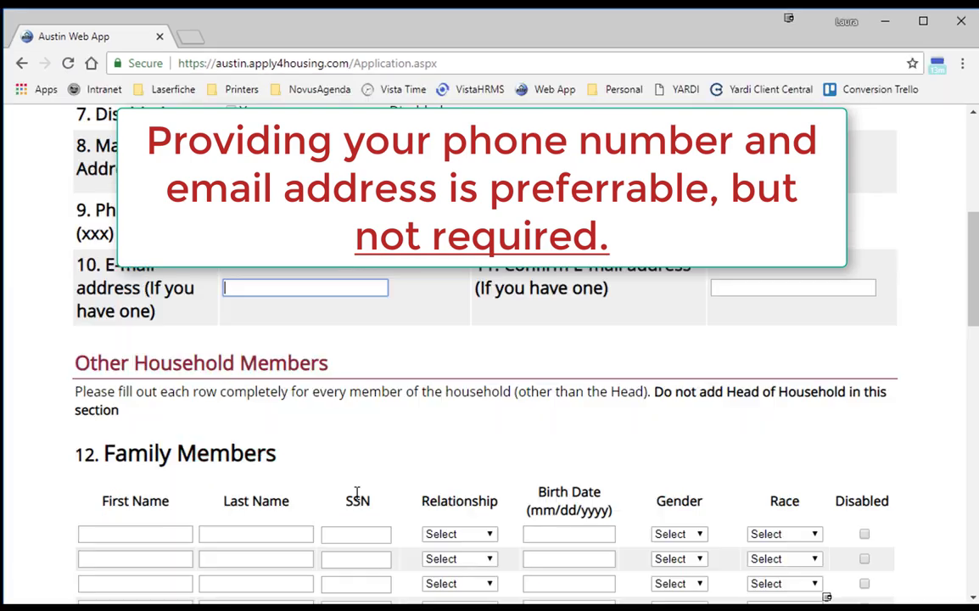
Enter the first family member's first name, last name and Social Security Number.
{"action": "scroll", "coordinate": [373, 495], "scroll_direction": "down", "scroll_amount": 1}
{"action": "left_click", "coordinate": [123, 452]}
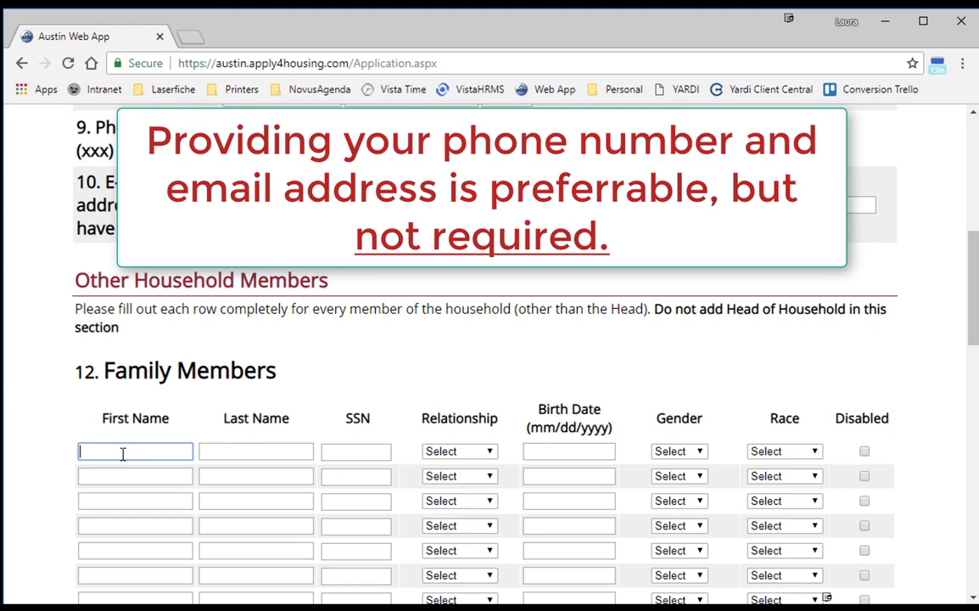
{"action": "type", "text": "John"}
{"action": "key", "text": "Tab"}
{"action": "type", "text": "Doe"}
{"action": "key", "text": "Tab"}
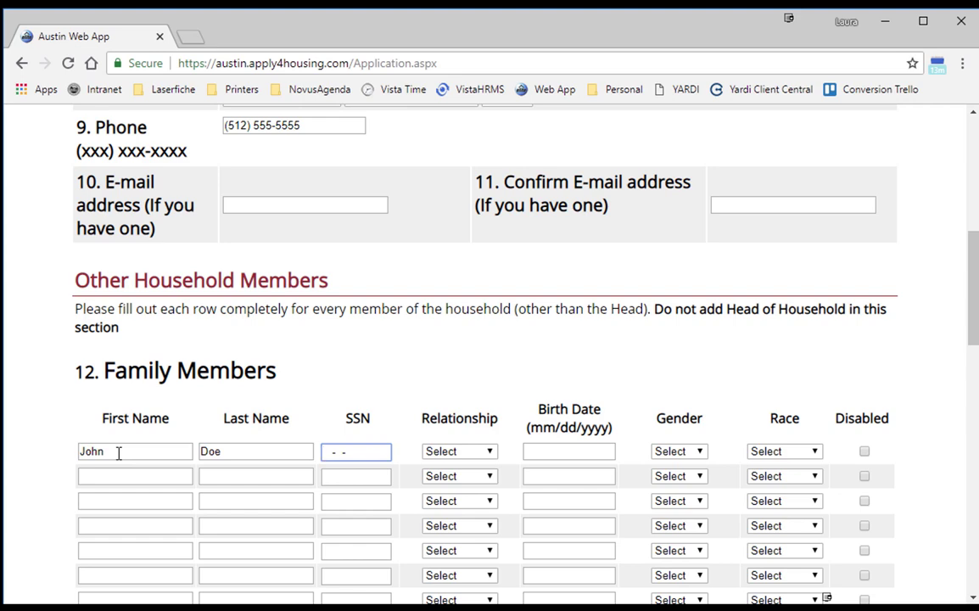
{"action": "type", "text": "221-21-222"}
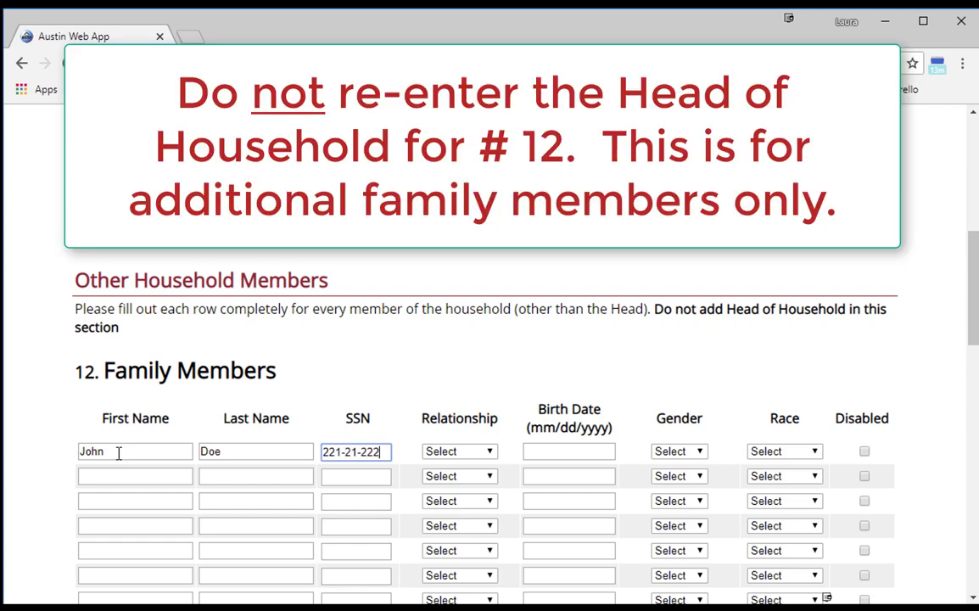
{"action": "type", "text": "1"}
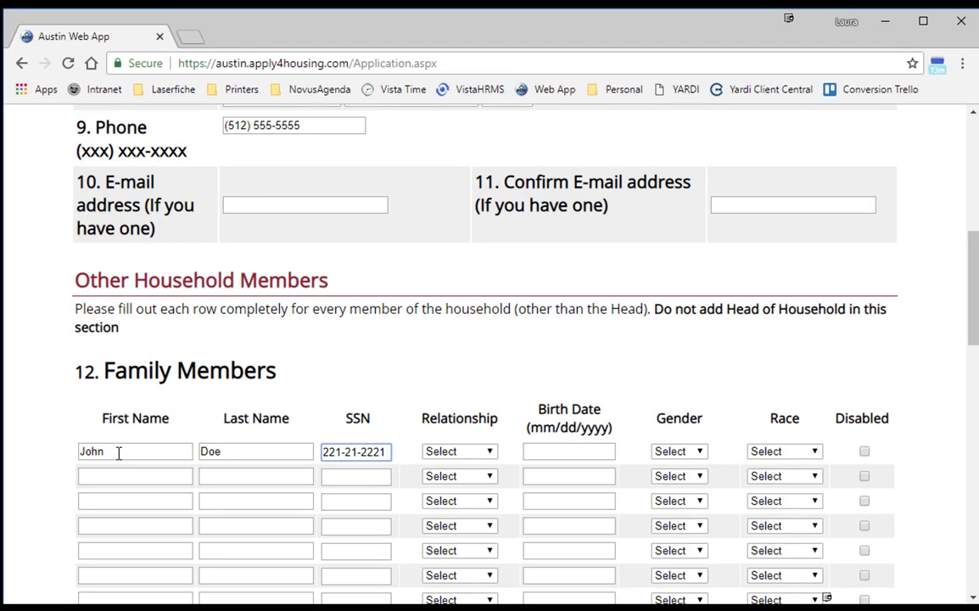
Set the member as Spouse, born 01/01/1955, Male, American Indian/Alaskan Native, disabled.
{"action": "left_click", "coordinate": [493, 456]}
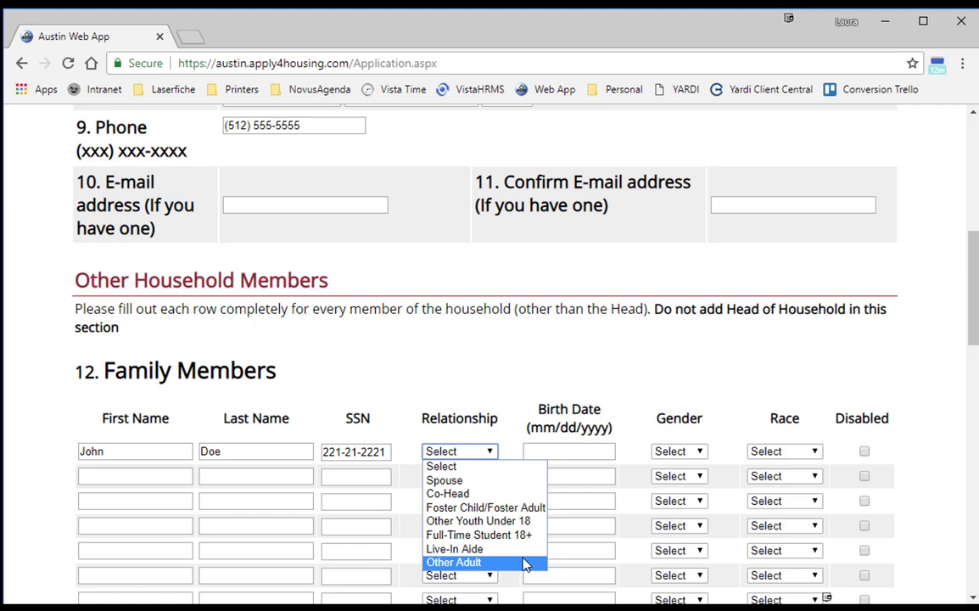
{"action": "left_click", "coordinate": [497, 490]}
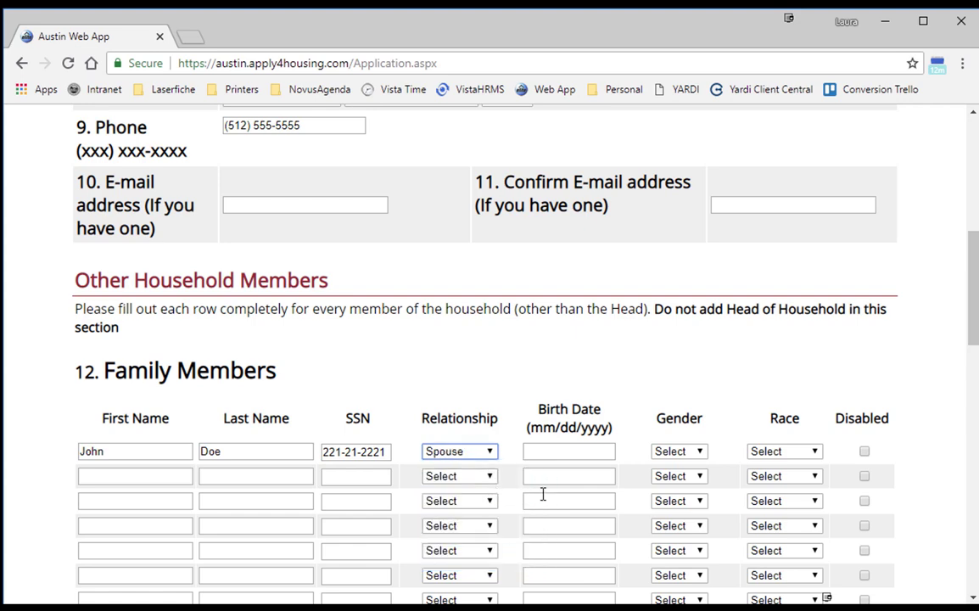
{"action": "left_click", "coordinate": [548, 450]}
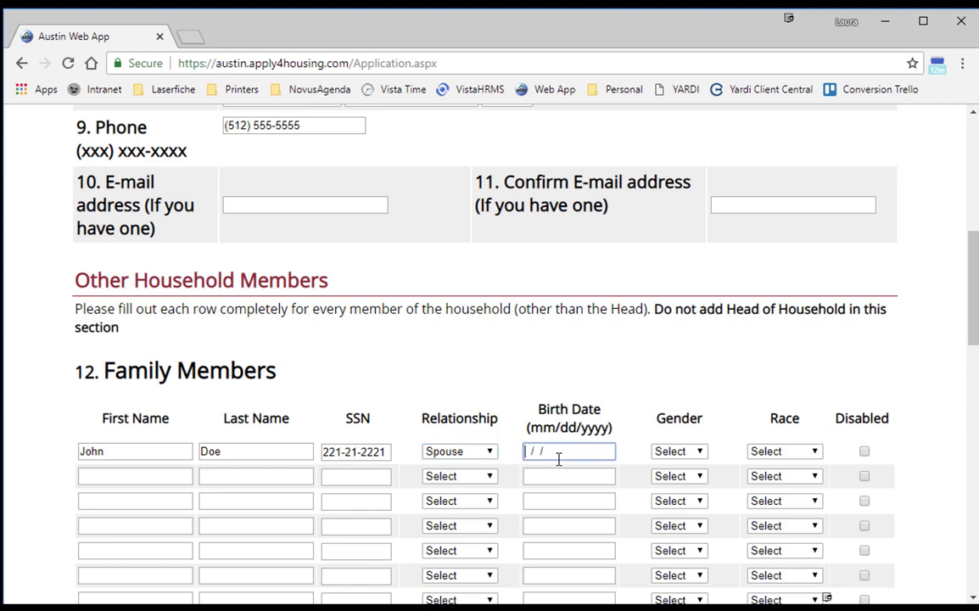
{"action": "type", "text": "01/01/1955"}
{"action": "left_click", "coordinate": [707, 456]}
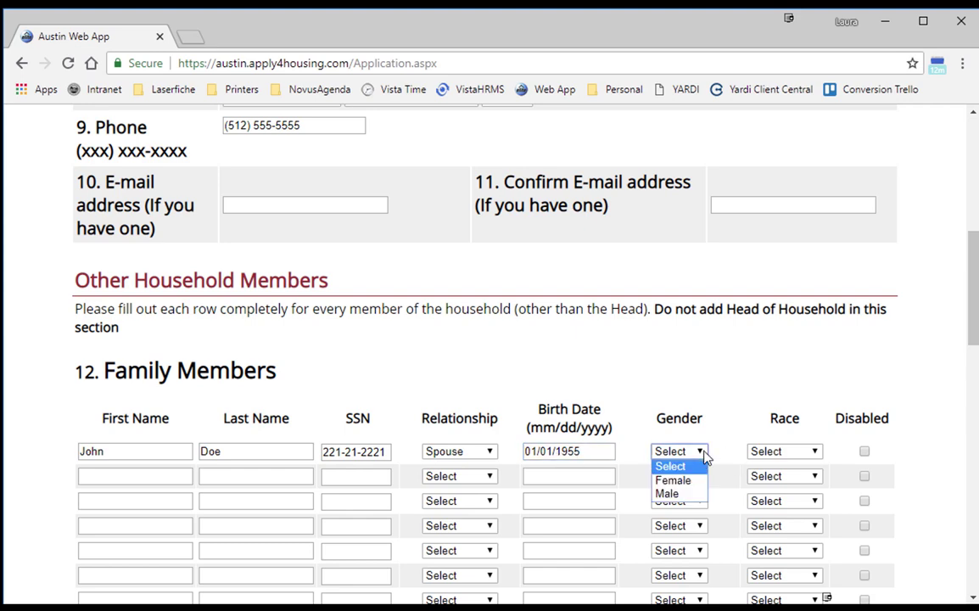
{"action": "left_click", "coordinate": [685, 494]}
{"action": "left_click", "coordinate": [796, 458]}
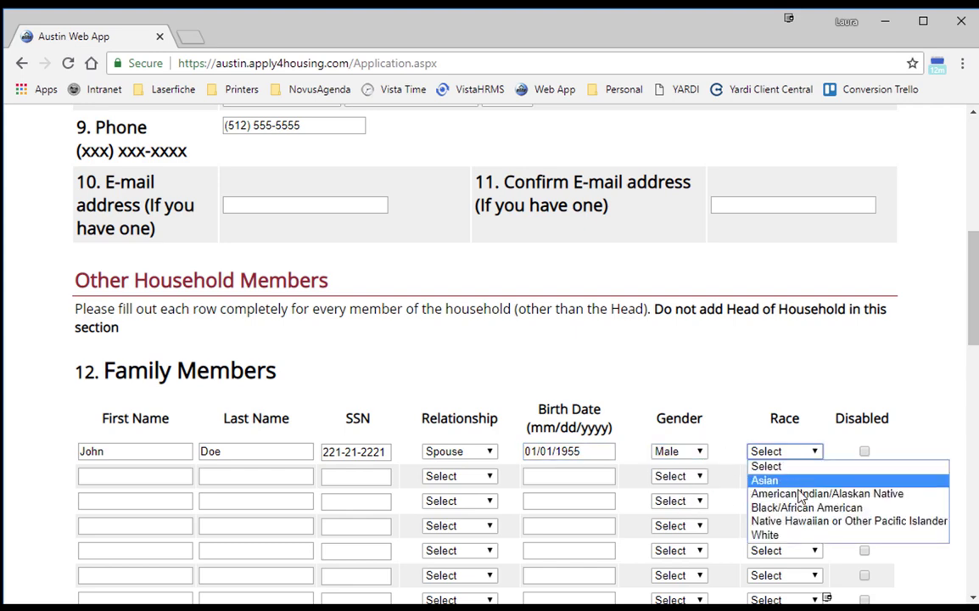
{"action": "left_click", "coordinate": [802, 494]}
{"action": "left_click", "coordinate": [864, 451]}
Answer Yes to sign language assistance and choose Spanish as preferred language.
{"action": "scroll", "coordinate": [925, 416], "scroll_direction": "down", "scroll_amount": 2}
{"action": "scroll", "coordinate": [918, 430], "scroll_direction": "down", "scroll_amount": 3}
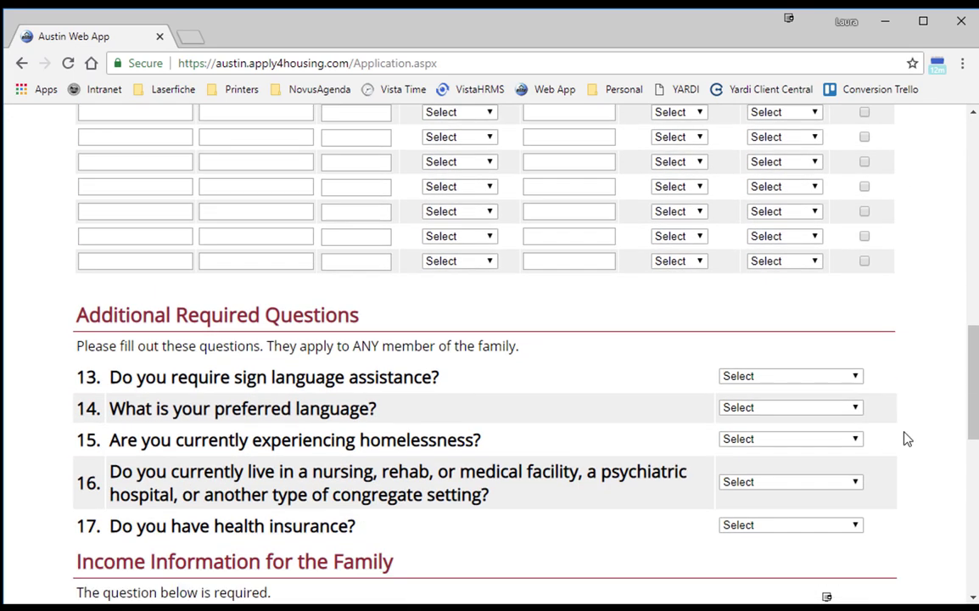
{"action": "left_click", "coordinate": [851, 295]}
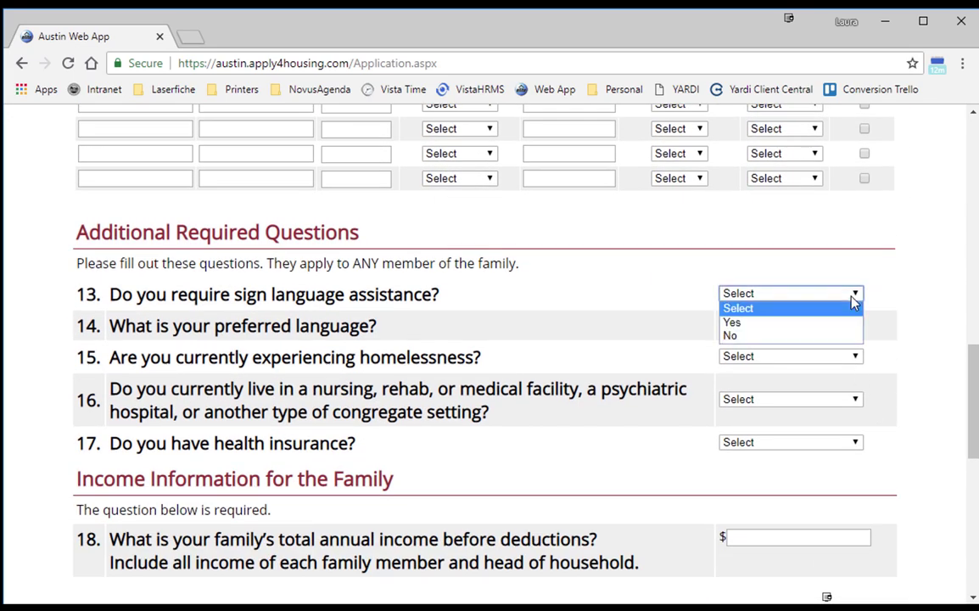
{"action": "left_click", "coordinate": [810, 323]}
{"action": "left_click", "coordinate": [804, 327]}
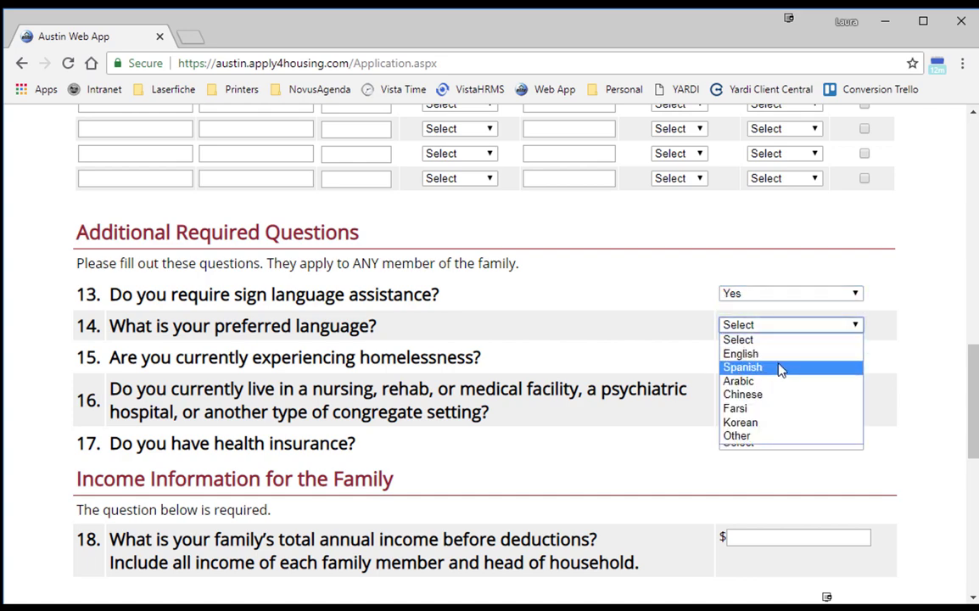
{"action": "left_click", "coordinate": [779, 368]}
Answer No to homelessness, congregate living and health insurance questions.
{"action": "left_click", "coordinate": [772, 358]}
{"action": "left_click", "coordinate": [768, 388]}
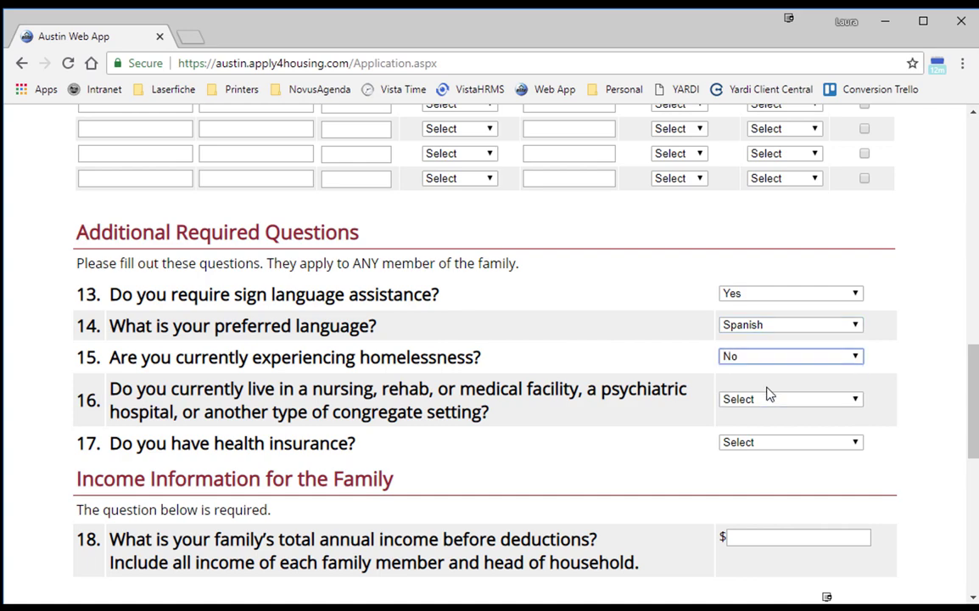
{"action": "left_click", "coordinate": [762, 405]}
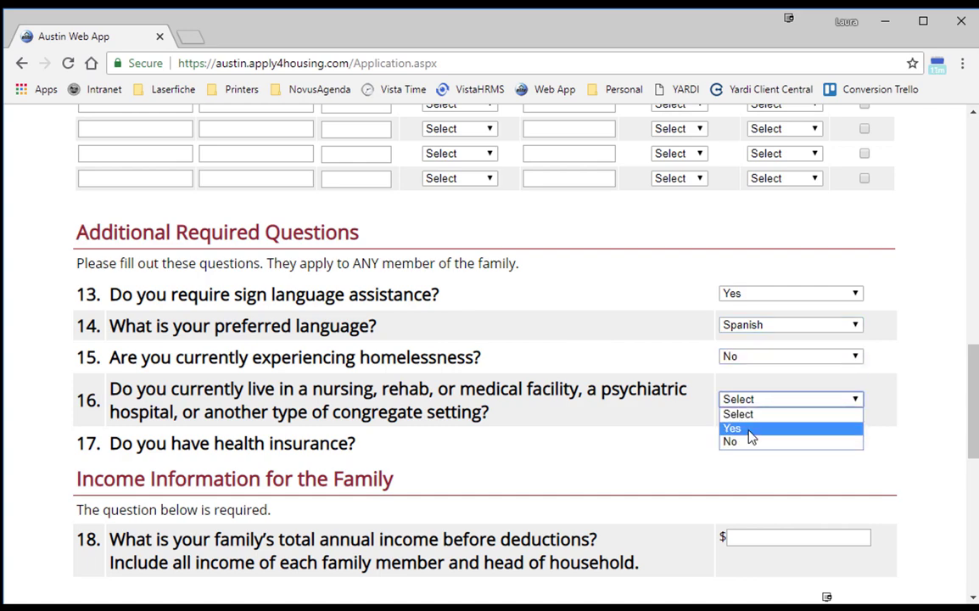
{"action": "left_click", "coordinate": [750, 441]}
{"action": "left_click", "coordinate": [751, 444]}
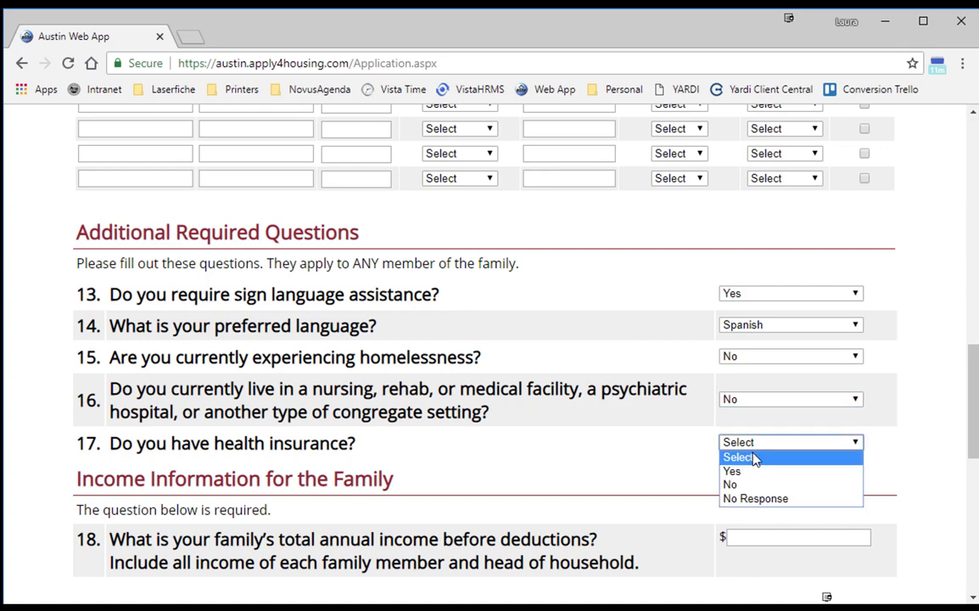
{"action": "left_click", "coordinate": [753, 485]}
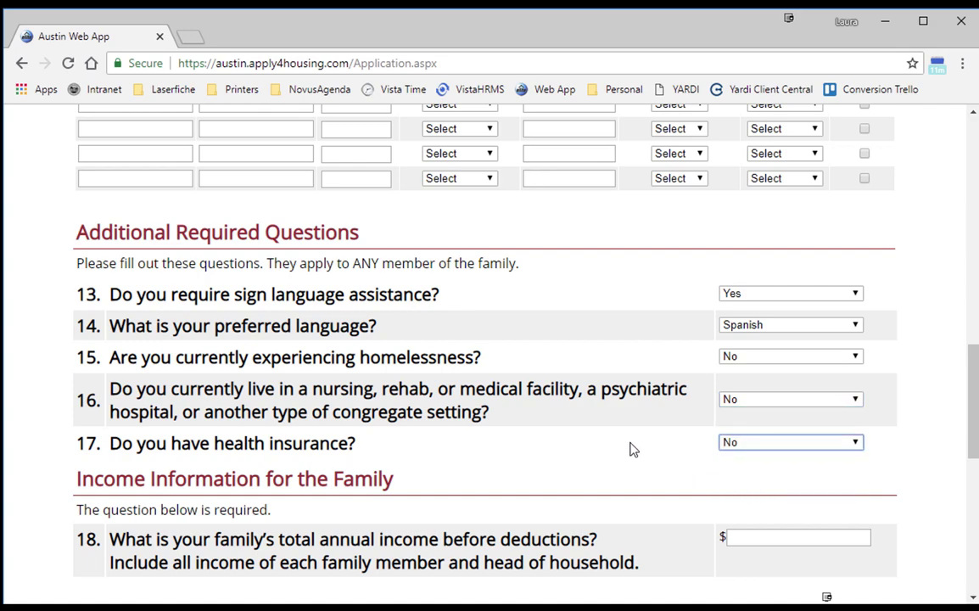
{"action": "scroll", "coordinate": [631, 450], "scroll_direction": "down", "scroll_amount": 3}
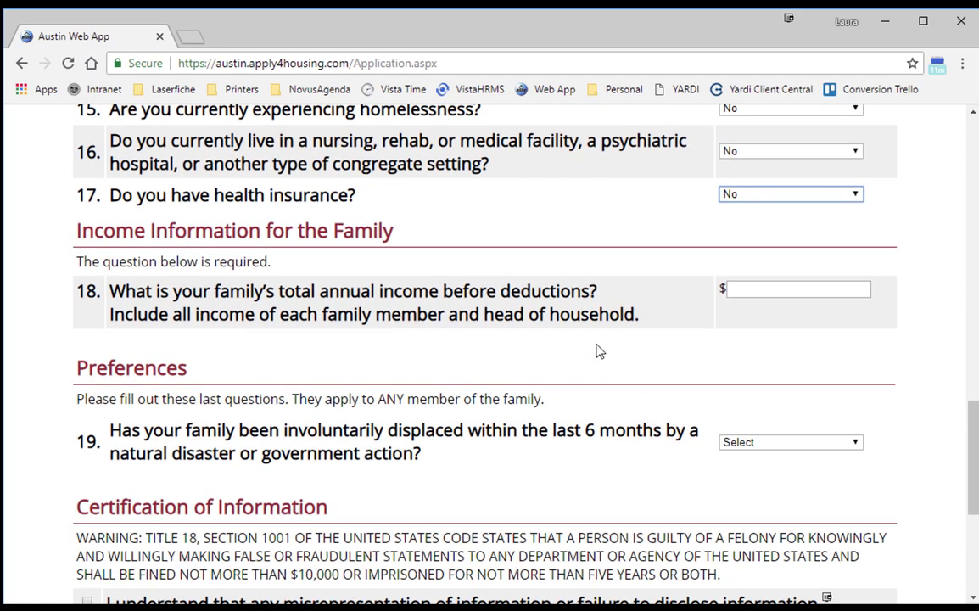
Enter 3,000 as total annual family income and answer No to involuntary displacement.
{"action": "left_click", "coordinate": [770, 287]}
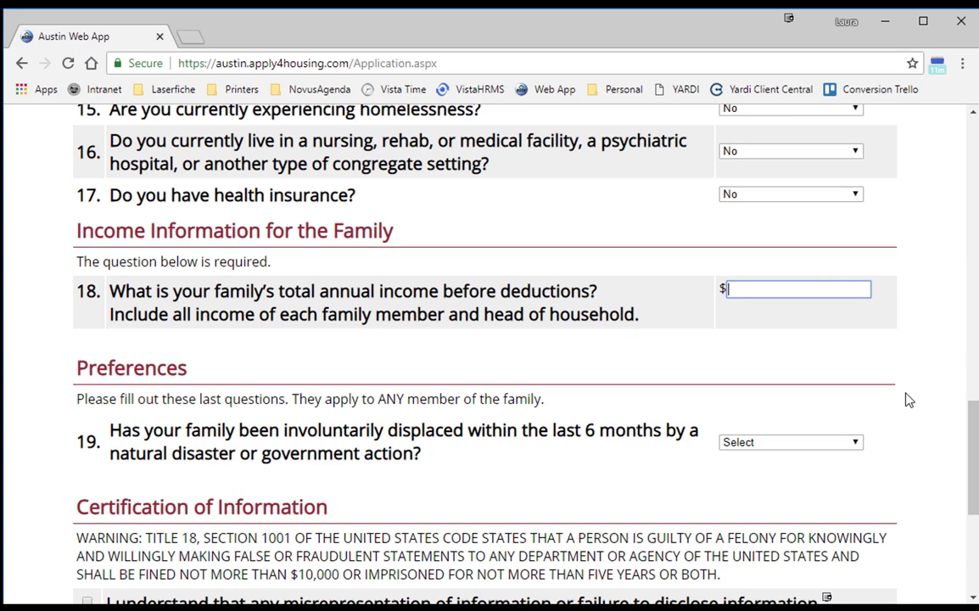
{"action": "type", "text": "3,000"}
{"action": "scroll", "coordinate": [870, 374], "scroll_direction": "down", "scroll_amount": 1}
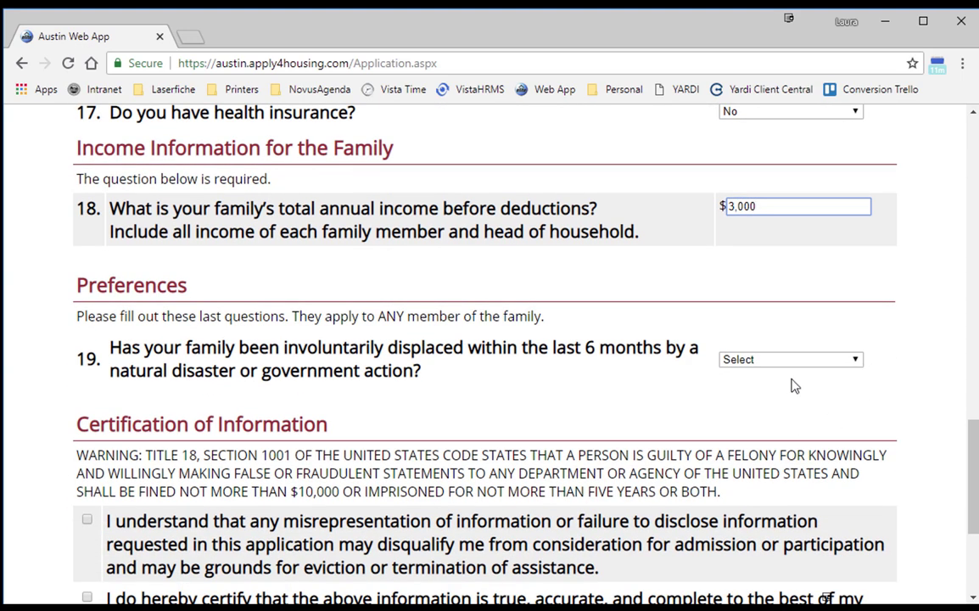
{"action": "left_click", "coordinate": [857, 367]}
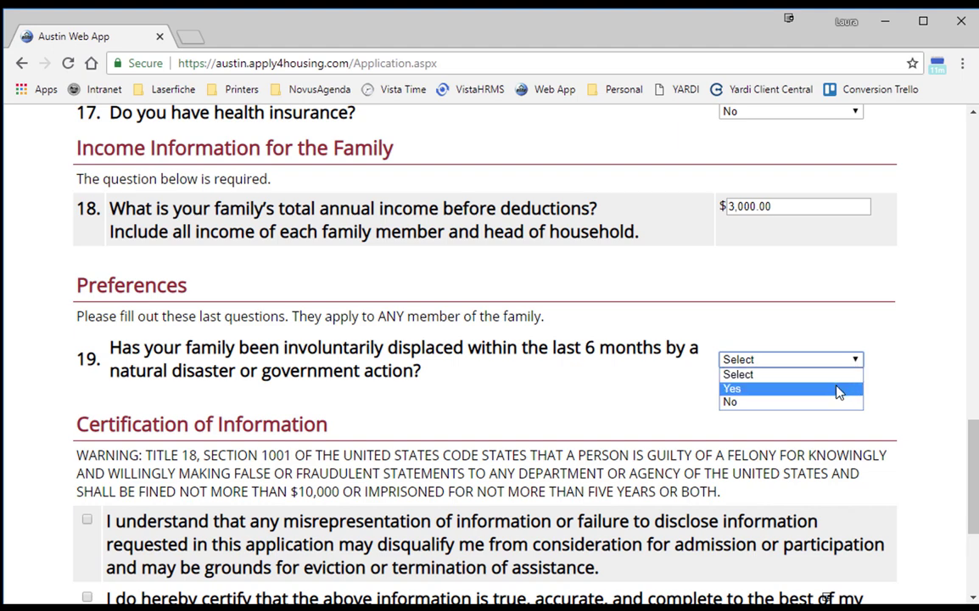
{"action": "left_click", "coordinate": [838, 390]}
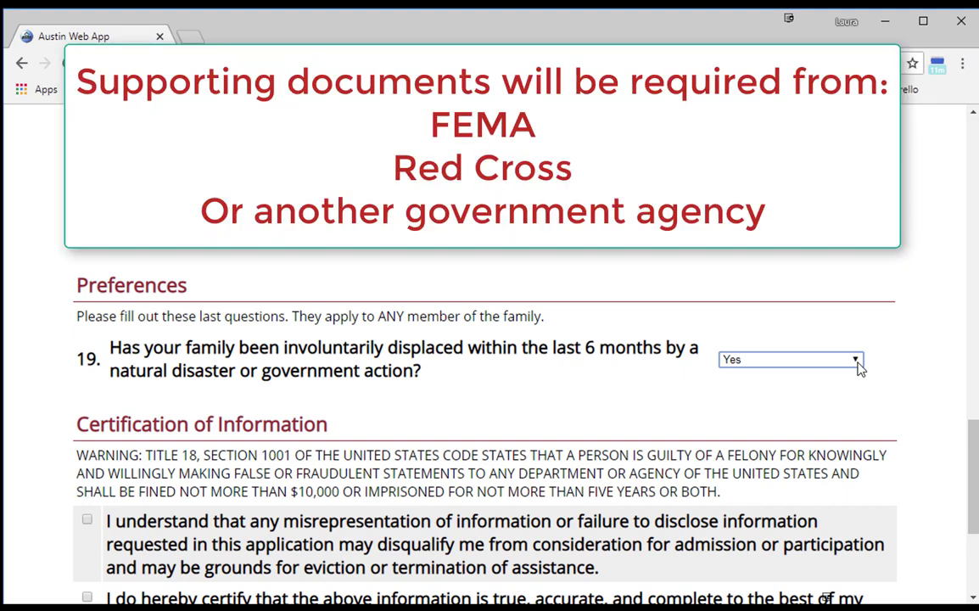
{"action": "left_click", "coordinate": [858, 363]}
{"action": "left_click", "coordinate": [840, 403]}
Check the misrepresentation, truthful-information and keep-contact-current certification boxes.
{"action": "scroll", "coordinate": [880, 409], "scroll_direction": "down", "scroll_amount": 5}
{"action": "scroll", "coordinate": [881, 410], "scroll_direction": "down", "scroll_amount": 1}
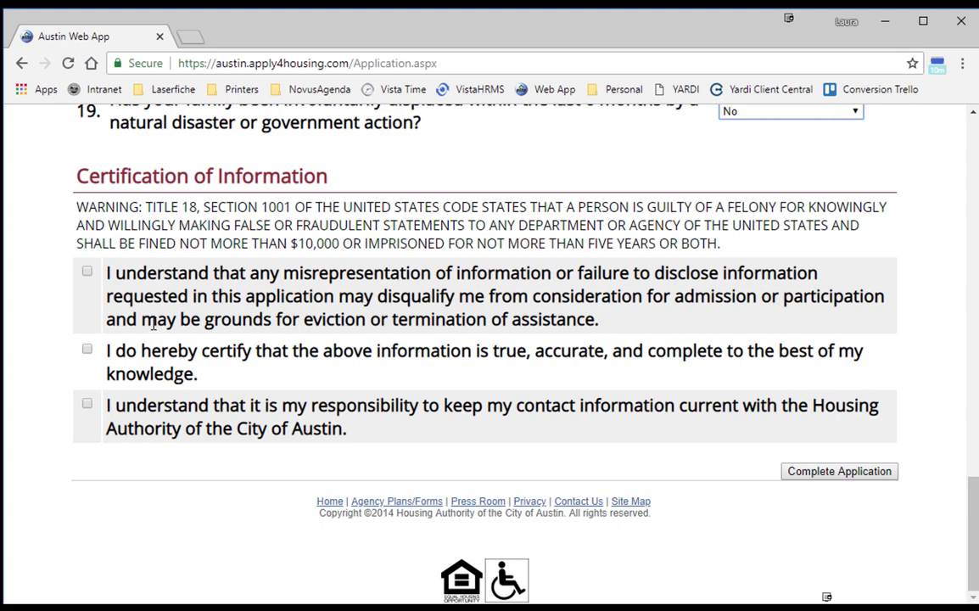
{"action": "left_click", "coordinate": [87, 273]}
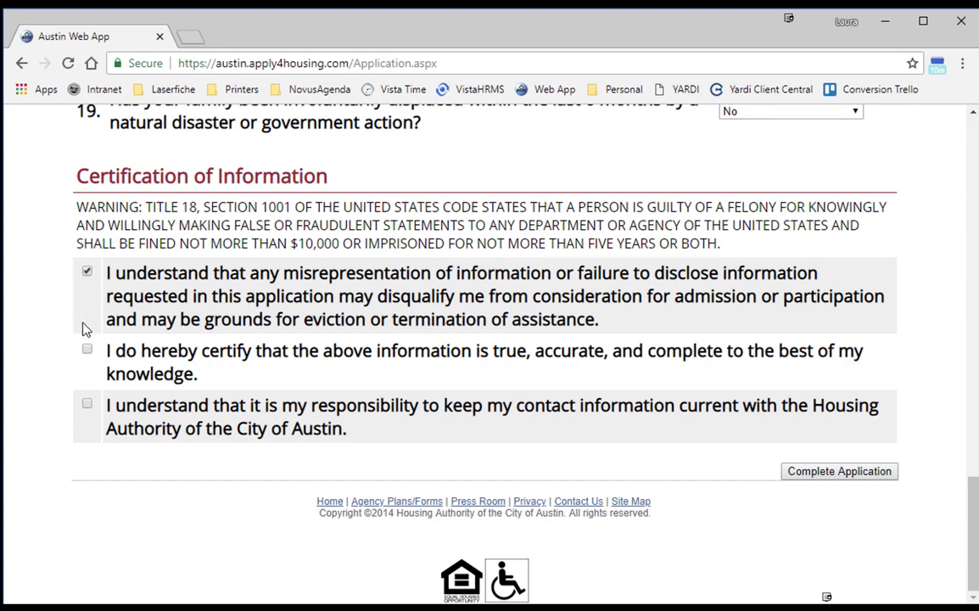
{"action": "left_click", "coordinate": [86, 353]}
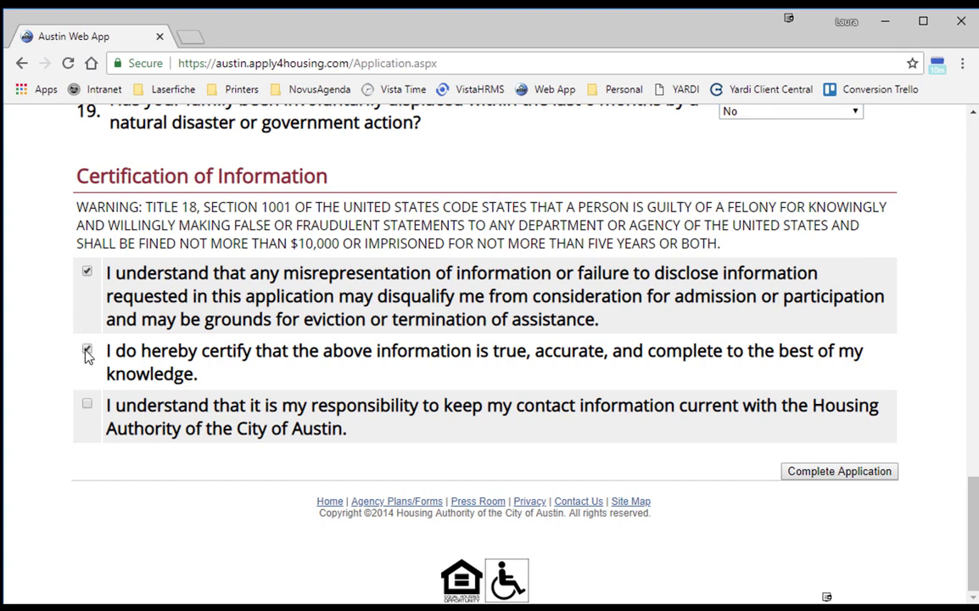
{"action": "left_click", "coordinate": [87, 405]}
Submit the application with Complete Application to get the confirmation number.
{"action": "left_click", "coordinate": [844, 477]}
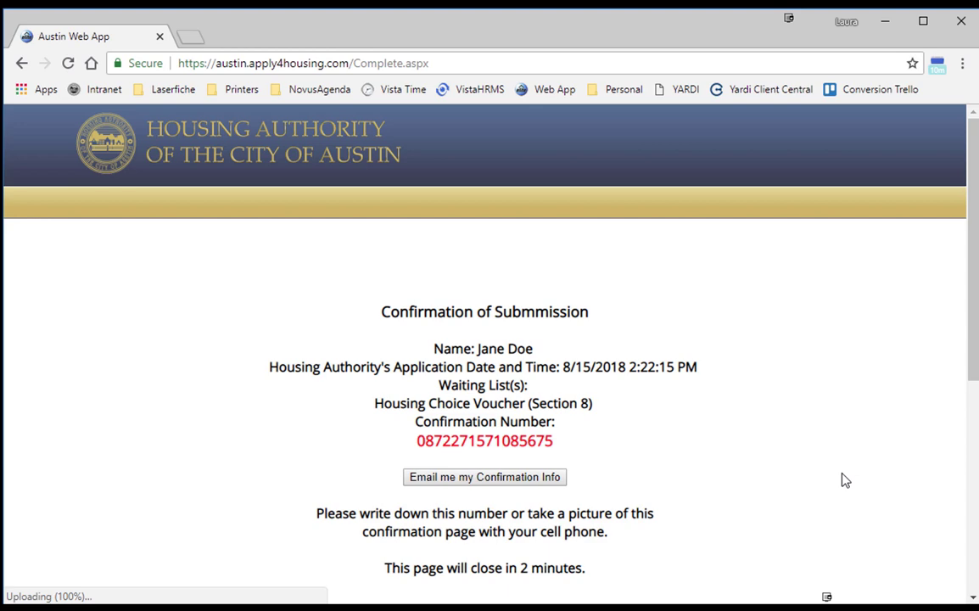